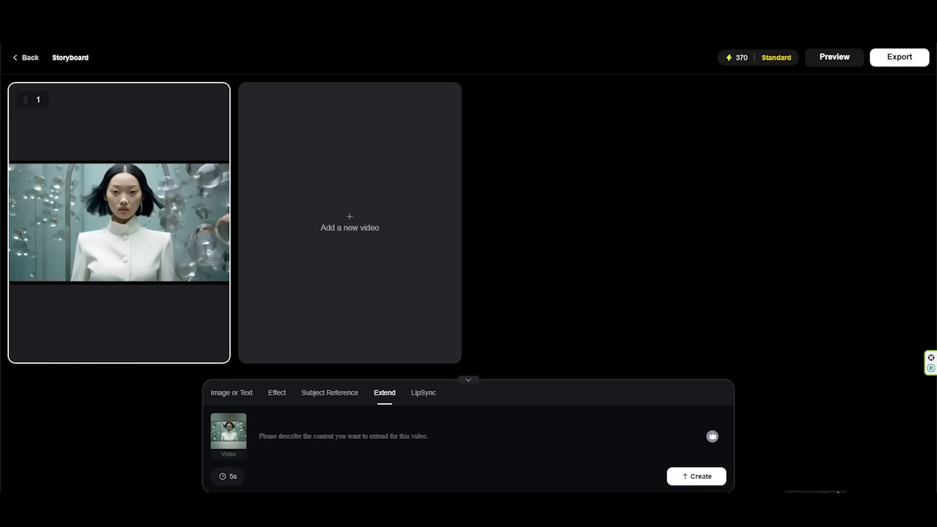
- Pause clip 1, paste the extension prompt into the Extend box, and set the duration to 15s
mouse_move(52, 344)
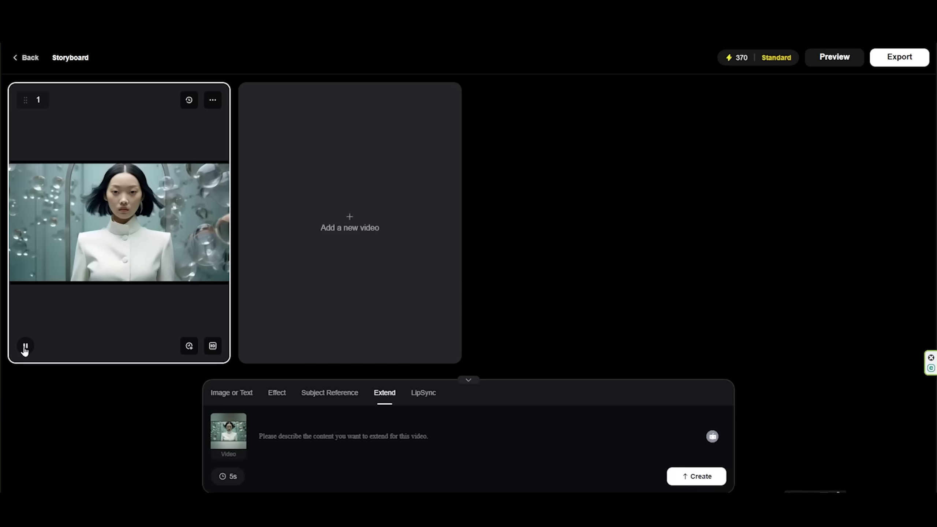
left_click(25, 346)
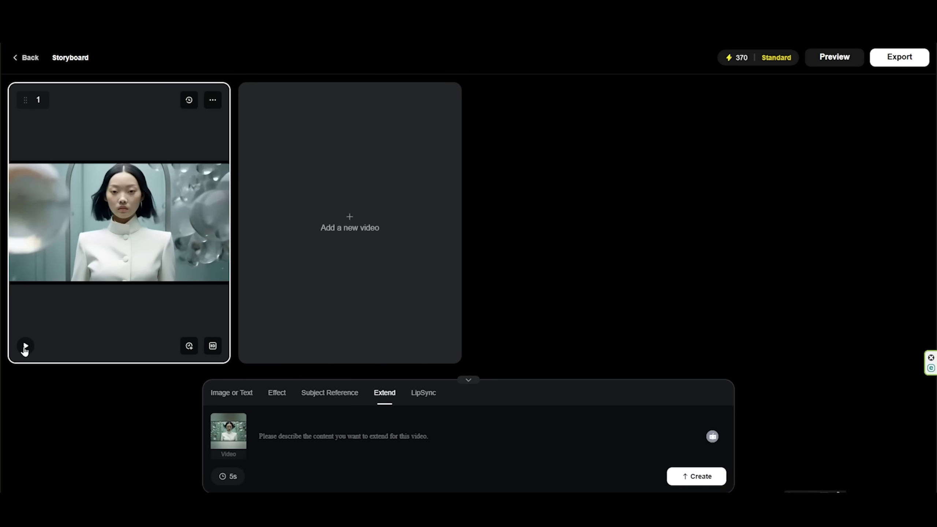
left_click(189, 346)
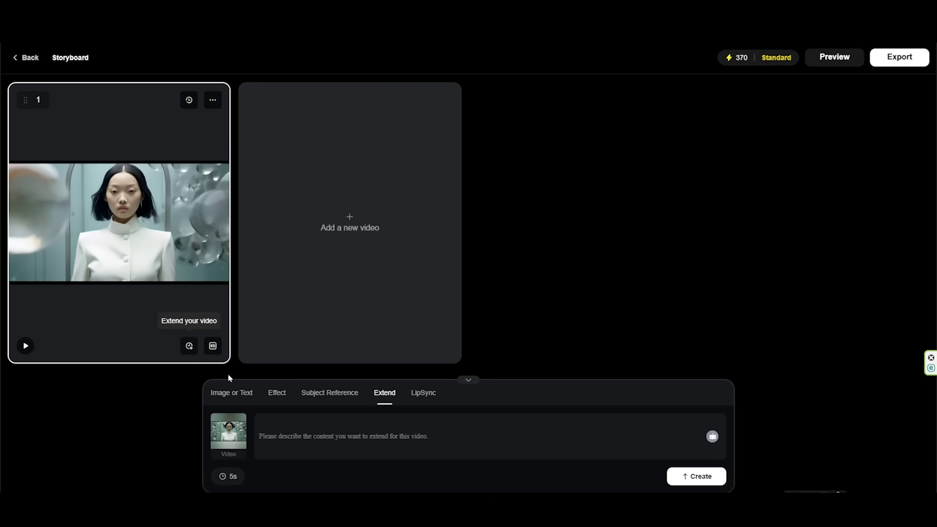
type("Tanslucent spheres drift slowly upward, rotating on their axes as if drawn by an unseen force.The woman's hair lifts delicately, flowing in slow, fluid waves around her head- responding to a shift in gravity.She blinks once, deliberately, her expression remaining still while everything else suspends and ascends.")
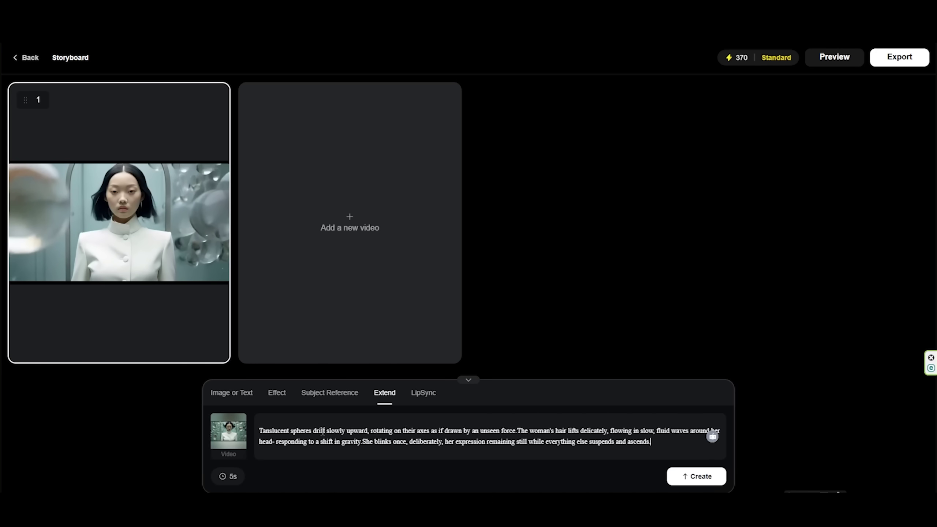
left_click(232, 477)
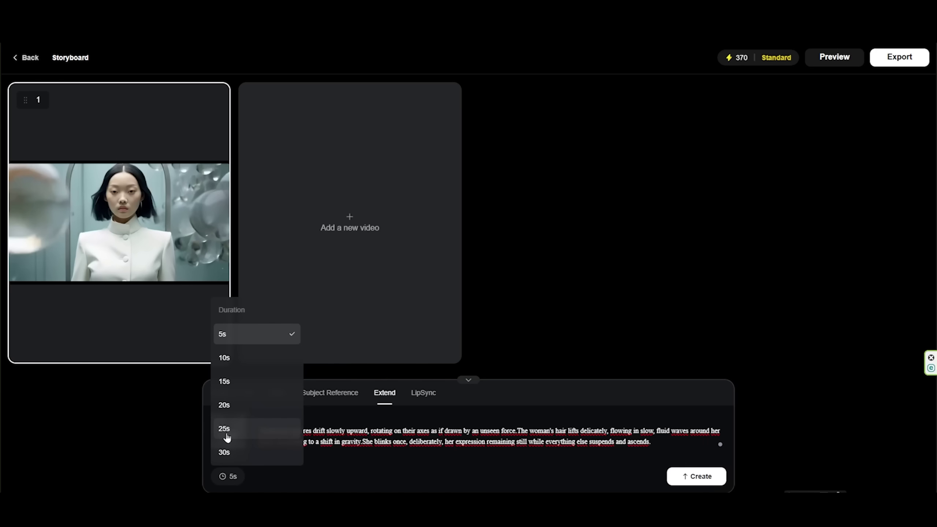
left_click(225, 382)
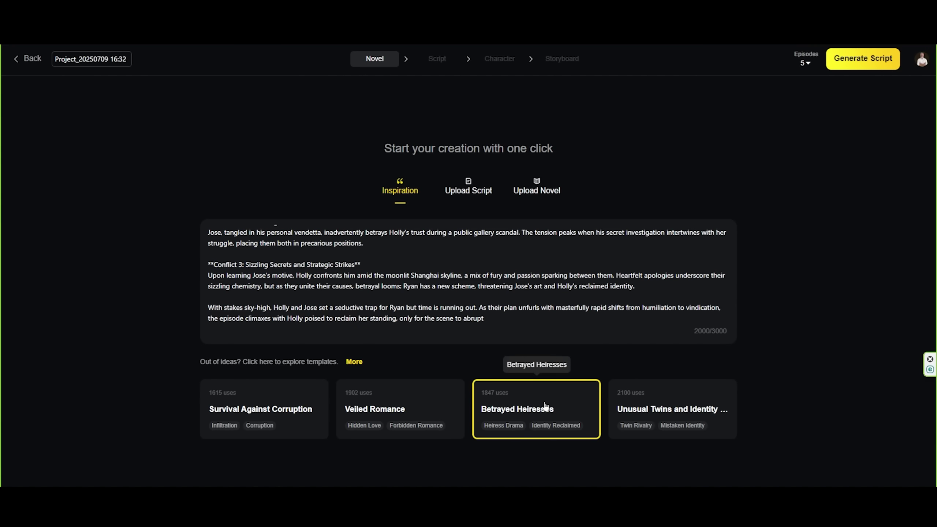
- Pick the Family Ties and Sacrifices template from Trending Templates and confirm to generate the script
left_click(356, 361)
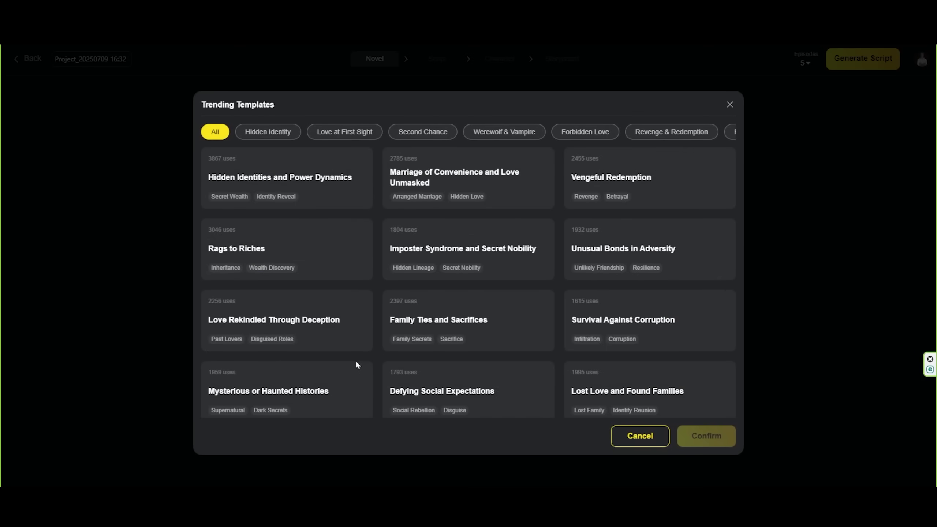
scroll(448, 219, "down", 5)
scroll(447, 217, "down", 6)
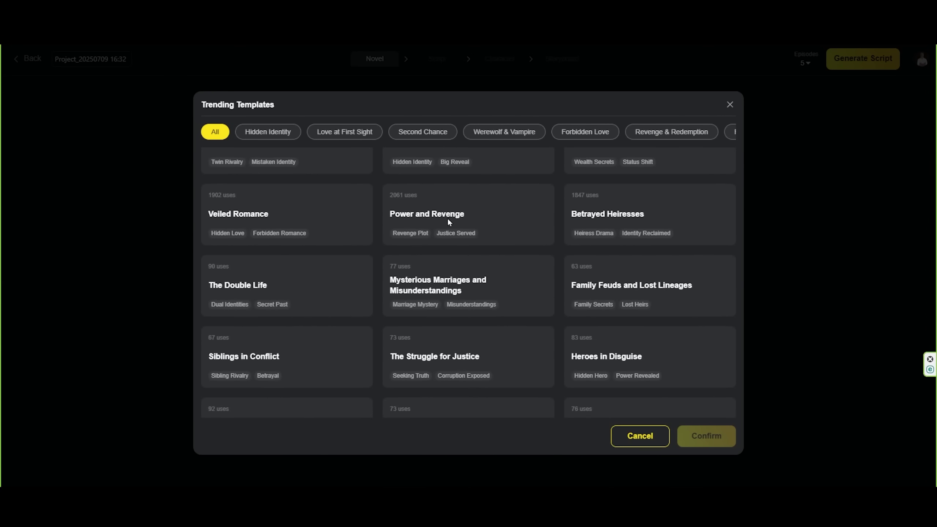
scroll(447, 217, "up", 9)
left_click(508, 188)
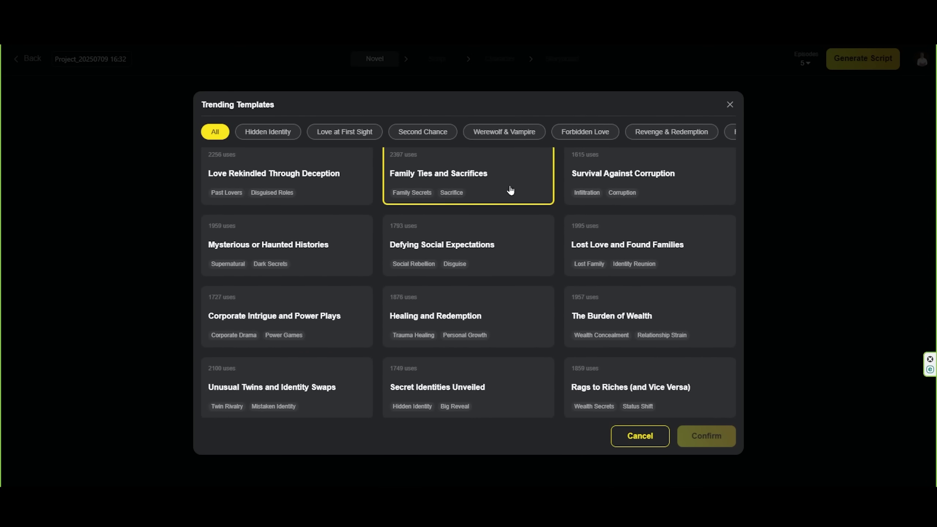
left_click(706, 436)
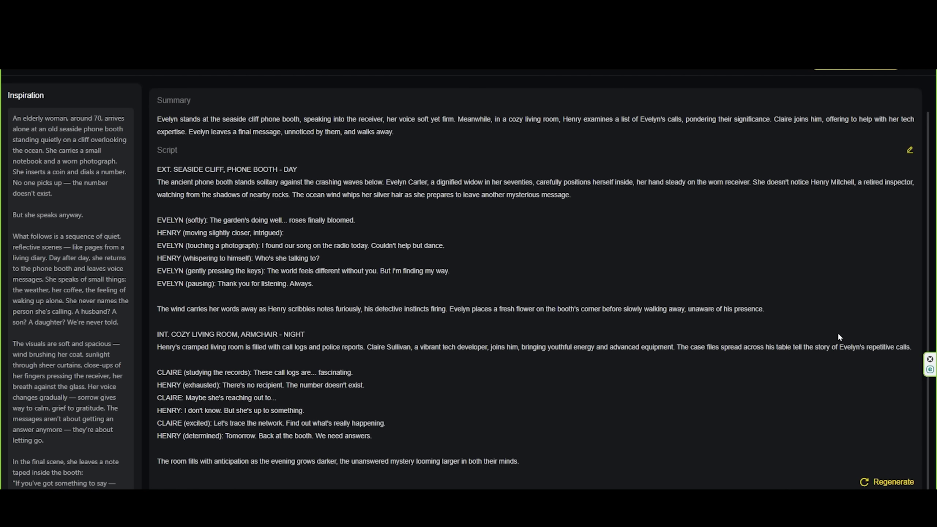
- Review the three cast cards: lead widow, retired inspector and tech developer
scroll(791, 318, "up", 1)
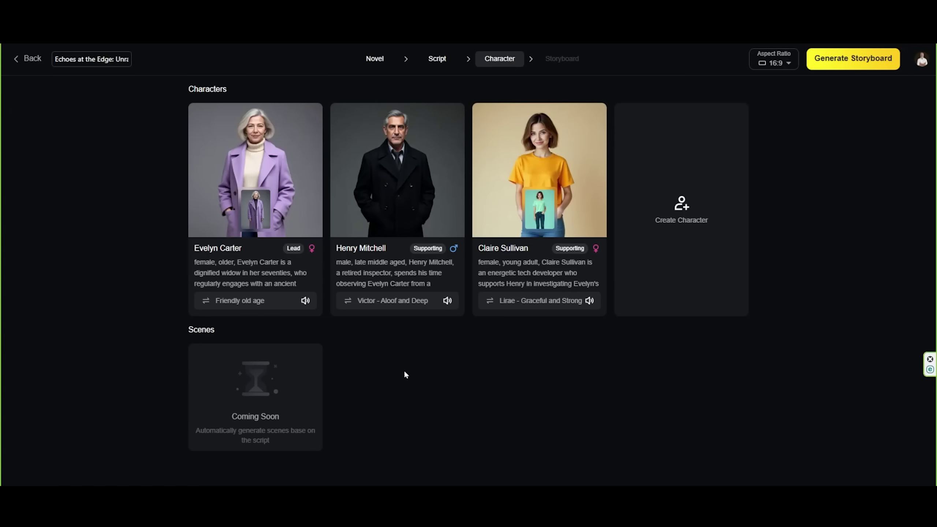
mouse_move(277, 217)
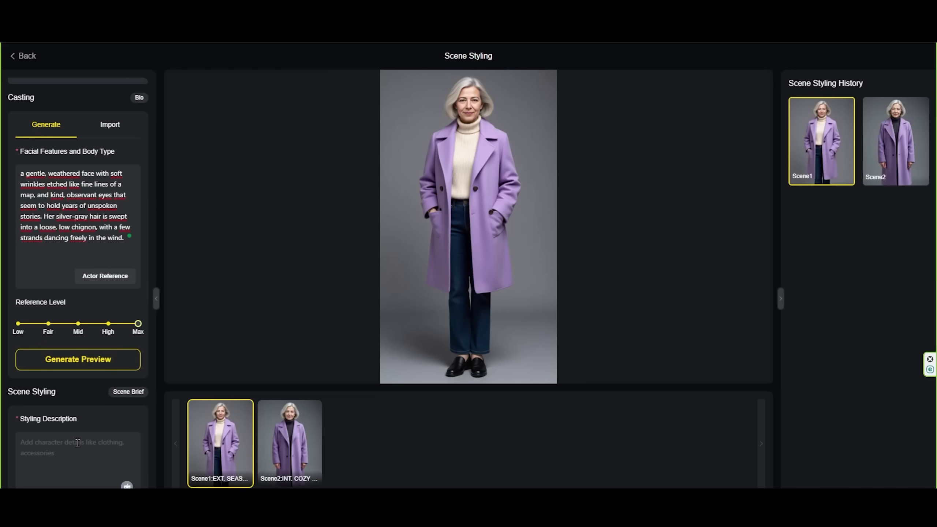
- Paste Evelyn's long wool coat and brown boots styling, generate the preview, then view her scene 2 look
key("ctrl+v")
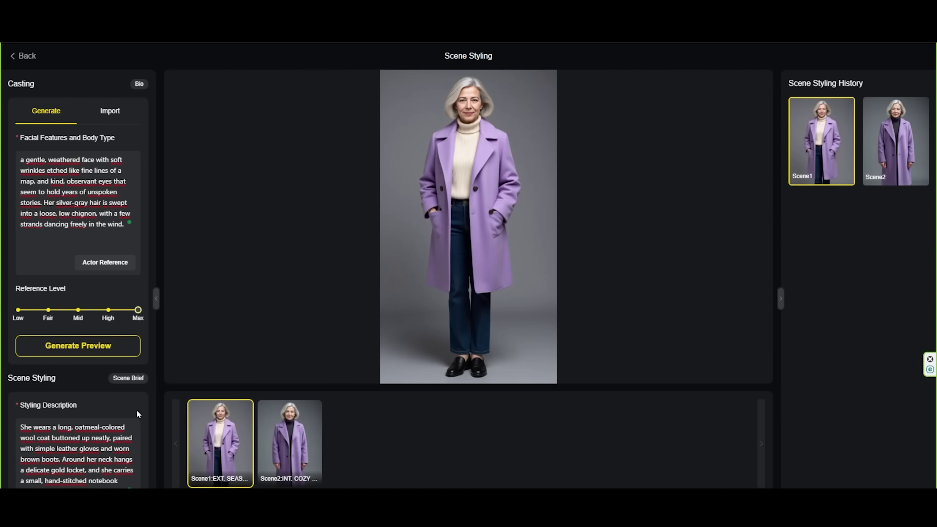
scroll(137, 410, "down", 3)
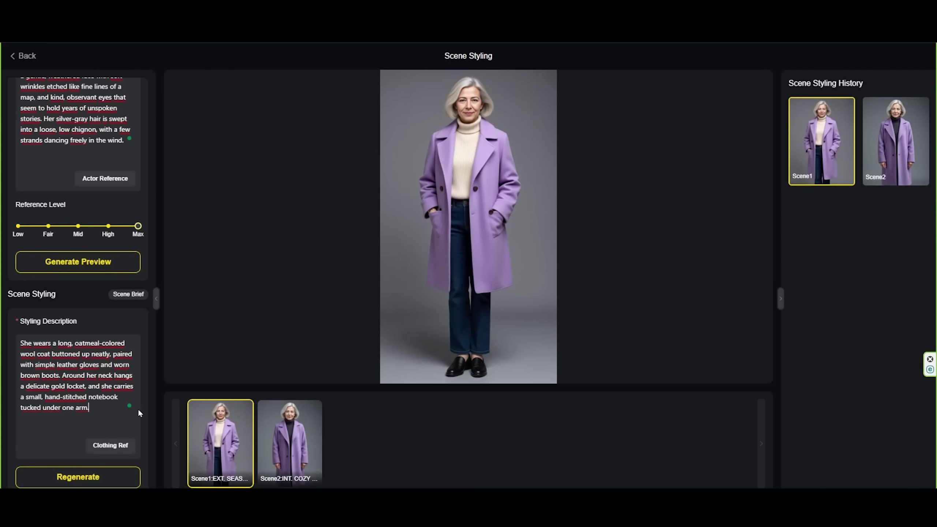
left_click(88, 260)
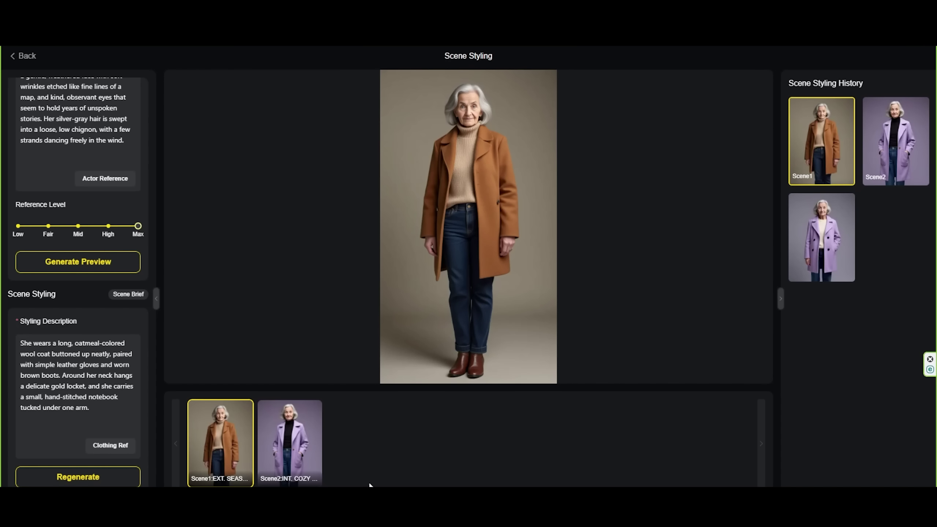
left_click(298, 445)
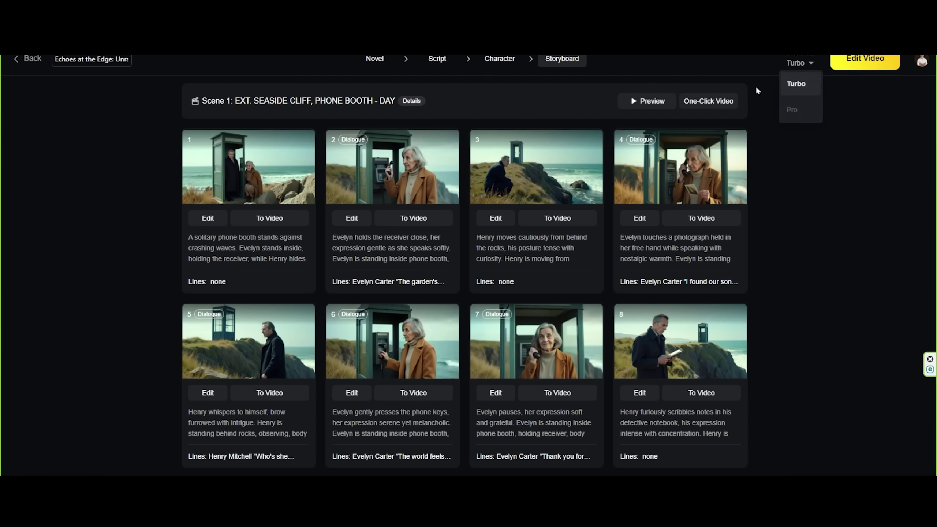
- Scroll through the Scene 1 and Scene 2 storyboard shots and back
scroll(657, 153, "down", 6)
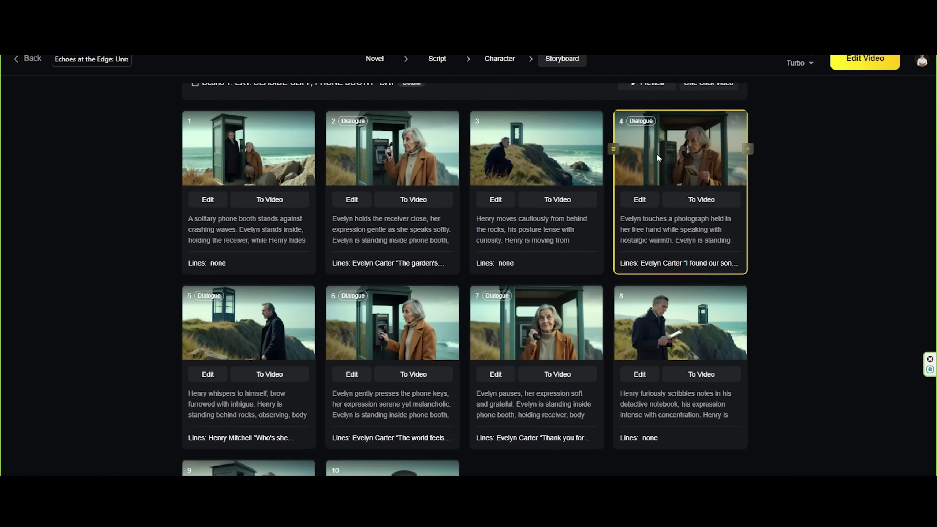
scroll(658, 158, "down", 6)
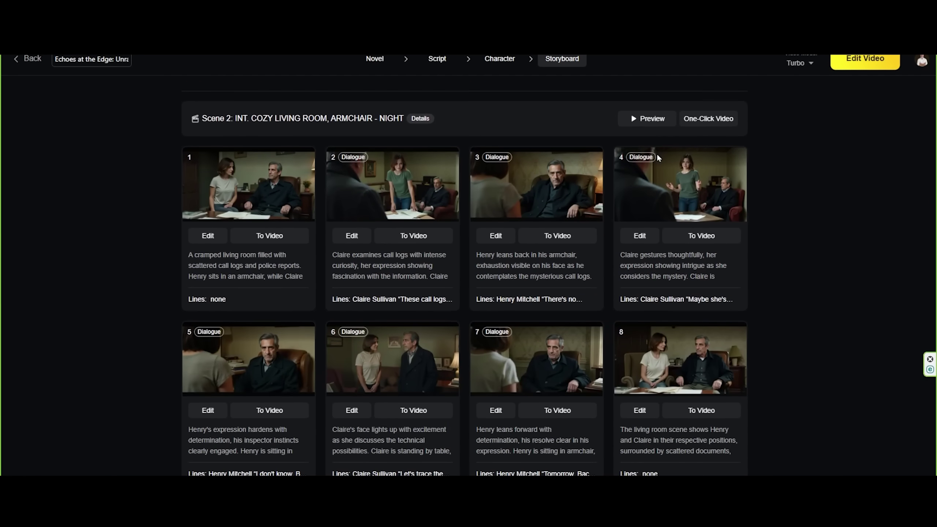
scroll(658, 159, "up", 12)
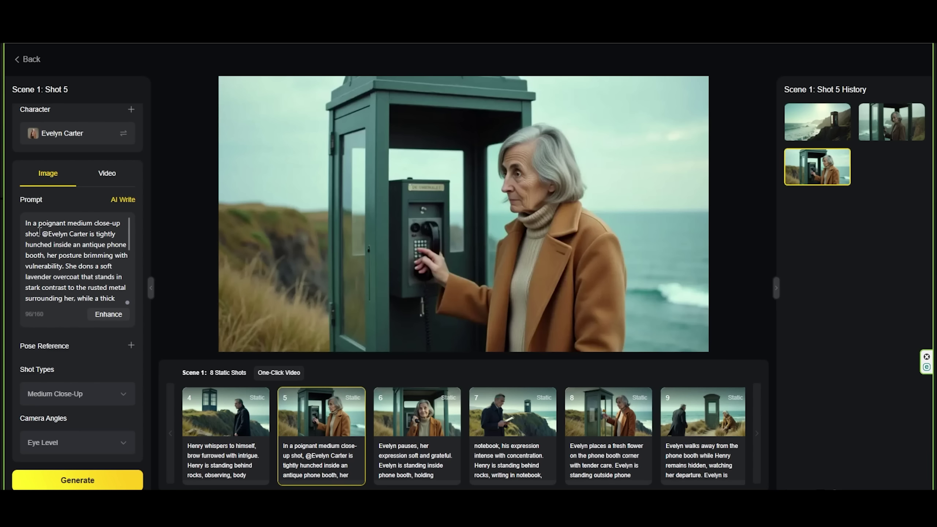
- Replace shot 5's prompt with the ocean waves crashing against the cliff description
scroll(39, 232, "down", 3)
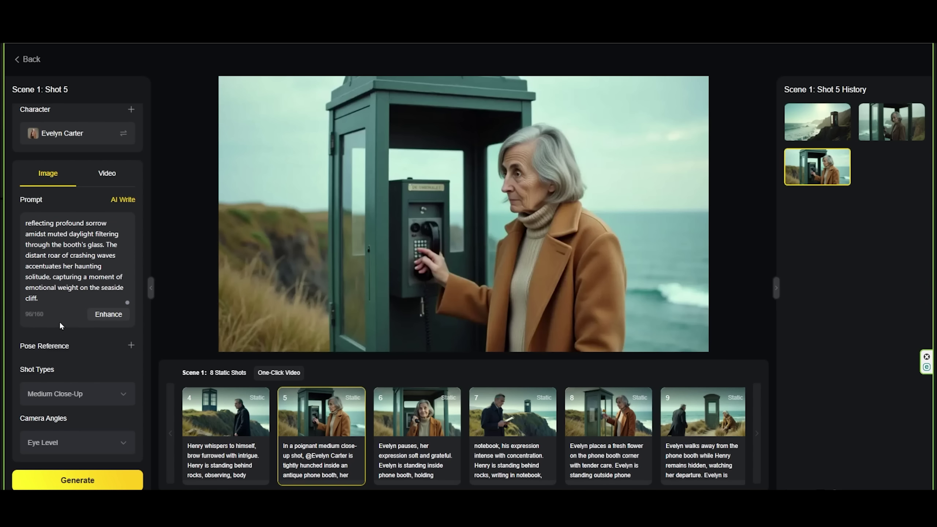
scroll(61, 325, "up", 2)
left_click_drag(47, 364, 2, 269)
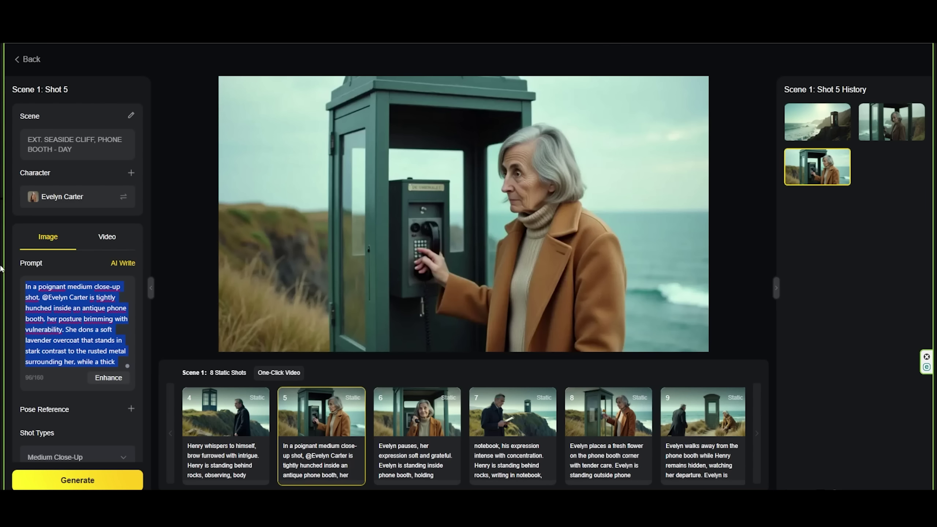
type("ocean waves crash against the cliff edge")
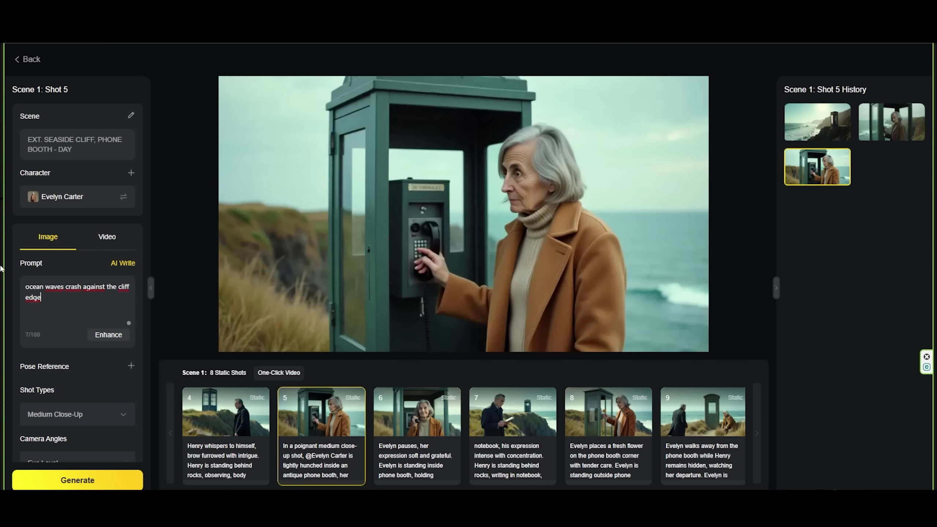
- Set shot 5 to Wide Shot and Bird's Eye View, and remove Evelyn Carter
left_click(39, 416)
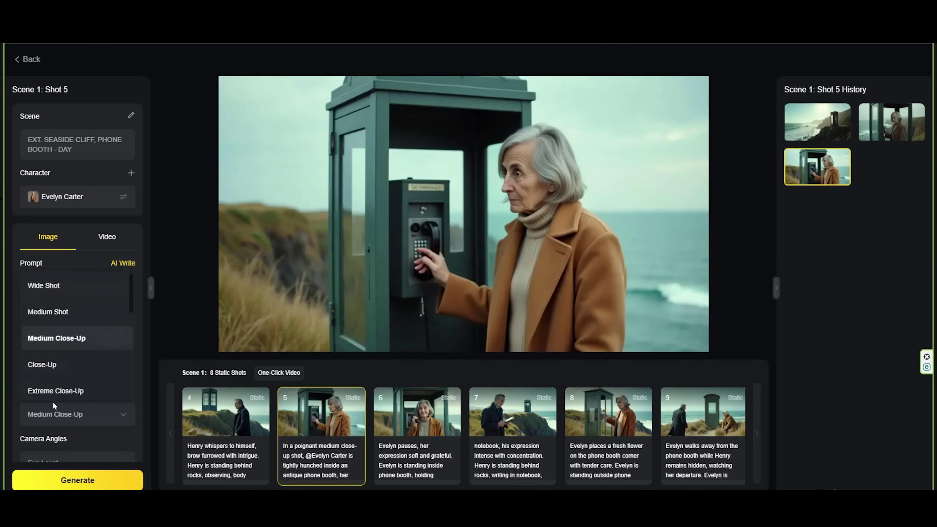
left_click(79, 287)
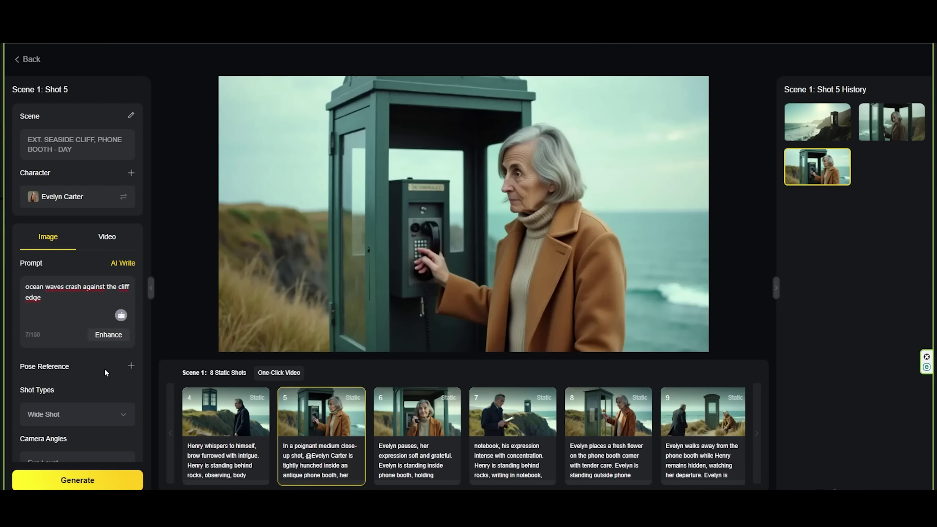
scroll(103, 425, "down", 1)
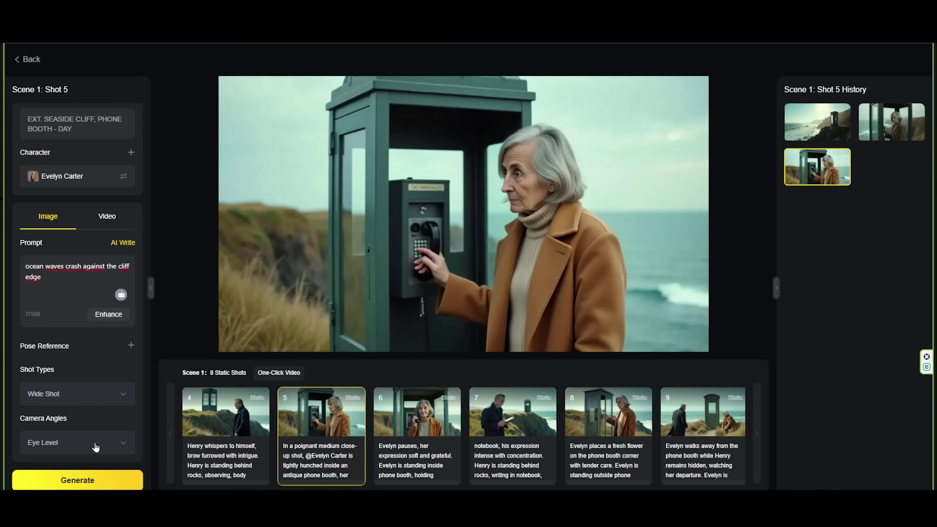
left_click(96, 447)
left_click(88, 392)
left_click(110, 177)
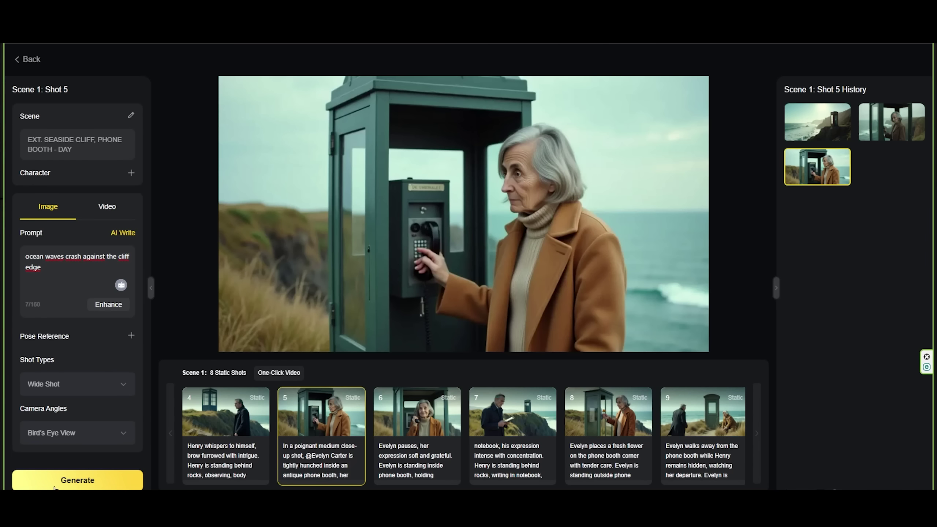
- Use the newly generated cliff image as shot 5's picture
left_click(814, 123)
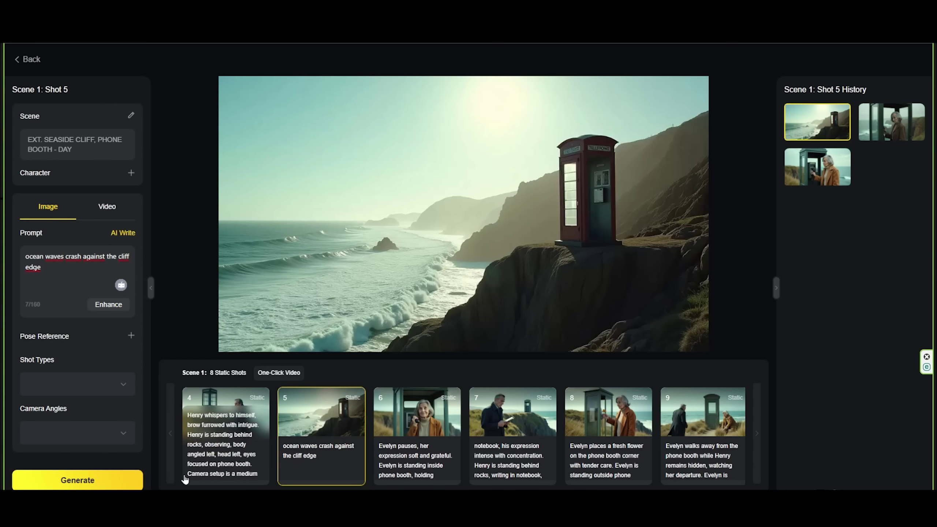
triple_click(171, 435)
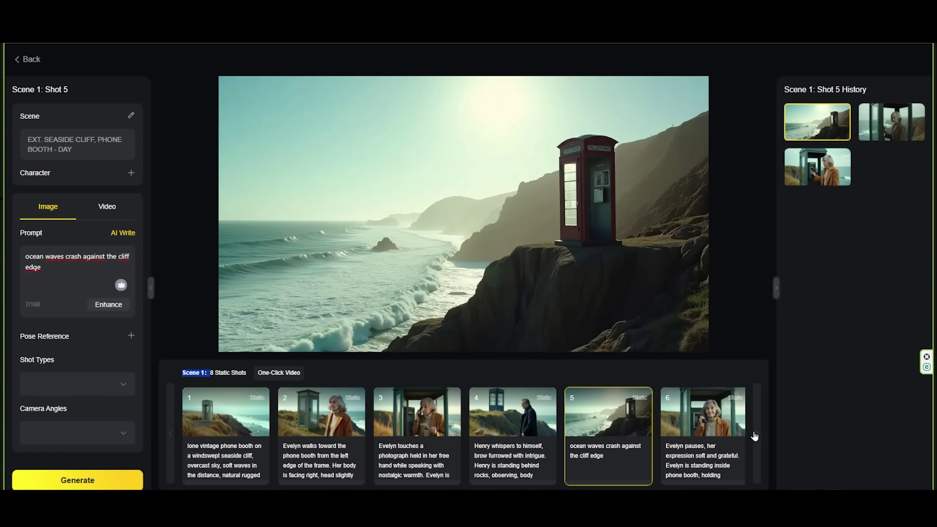
scroll(756, 437, "right", 8)
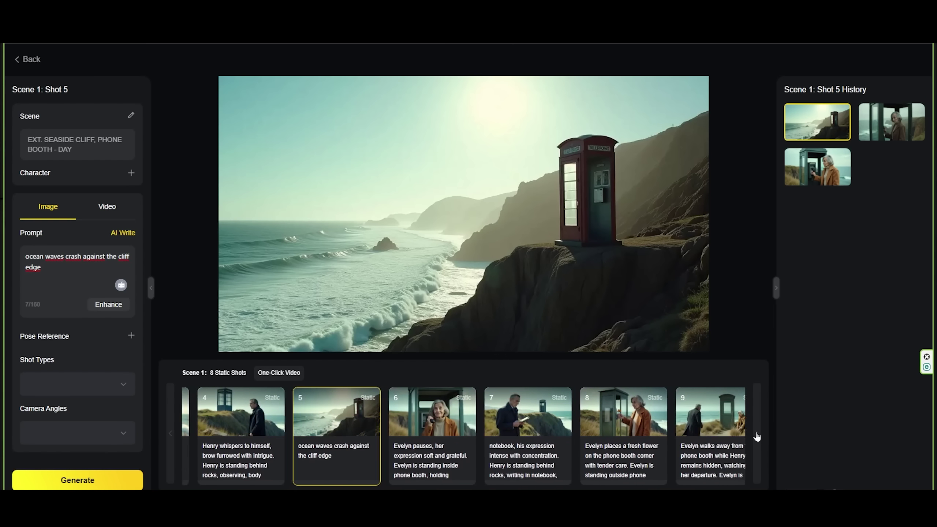
scroll(756, 437, "right", 2)
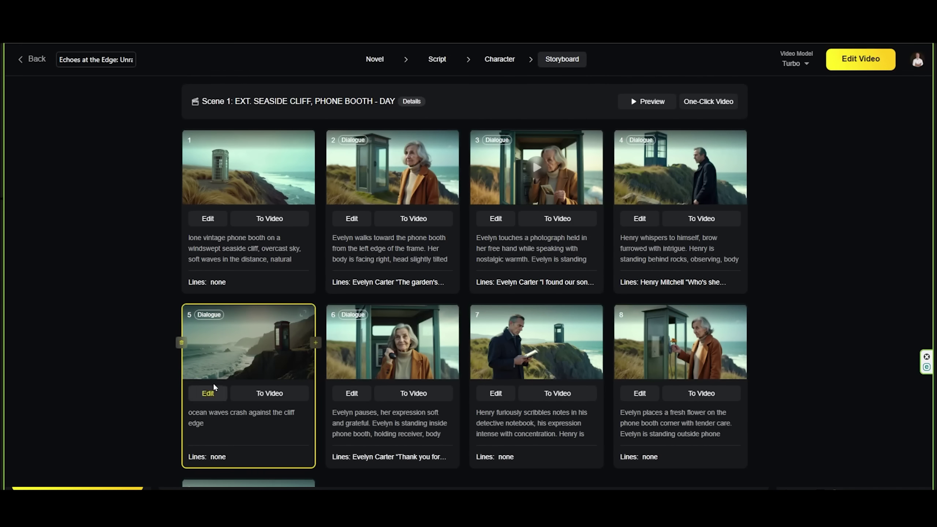
- Preview the Scene 1 storyboard and play shots 3 and 4 from the strip
scroll(236, 221, "down", 5)
scroll(245, 297, "up", 3)
scroll(245, 297, "up", 2)
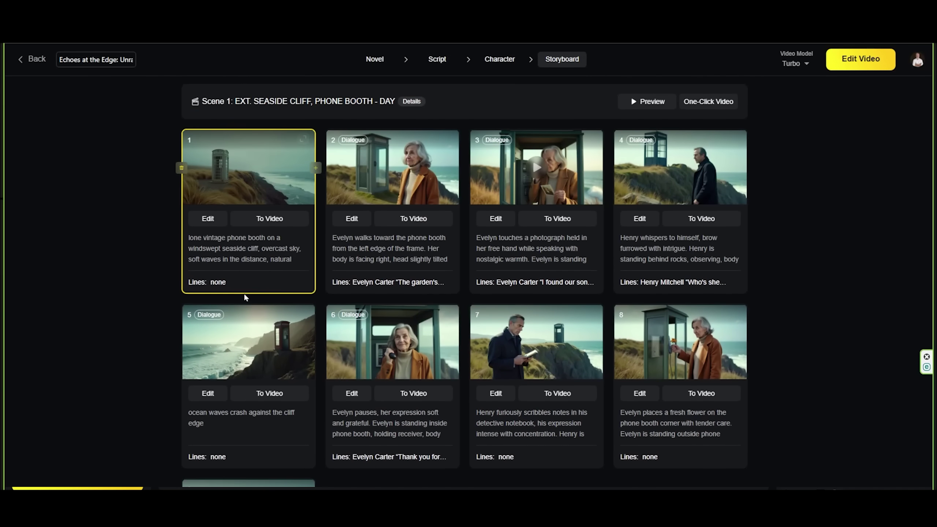
left_click(657, 101)
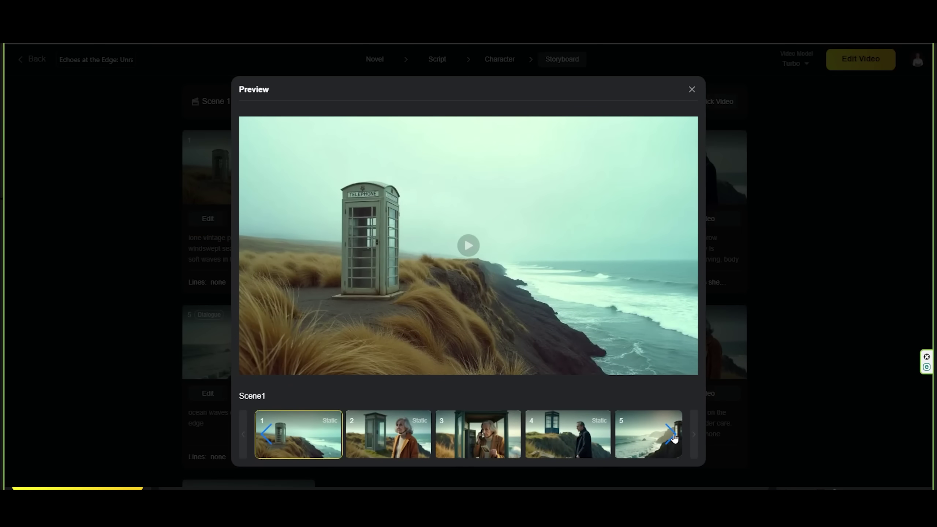
left_click(692, 438)
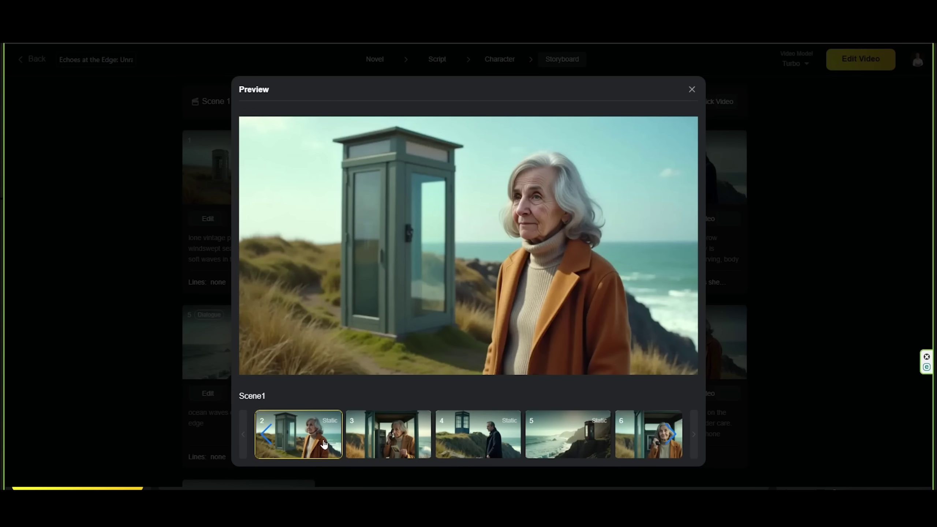
left_click(383, 443)
left_click(394, 442)
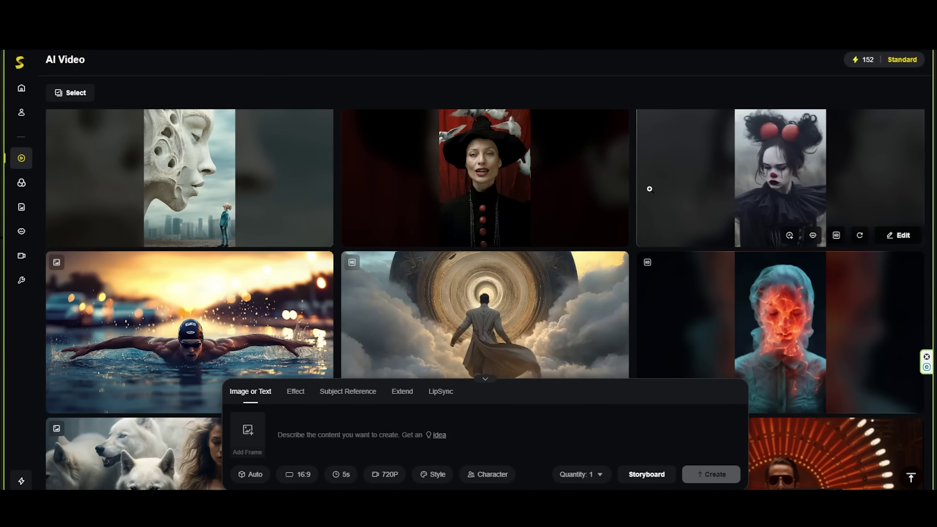
- Paste the Roman soldiers on an ancient road prompt into the Image or Text box
scroll(649, 188, "down", 4)
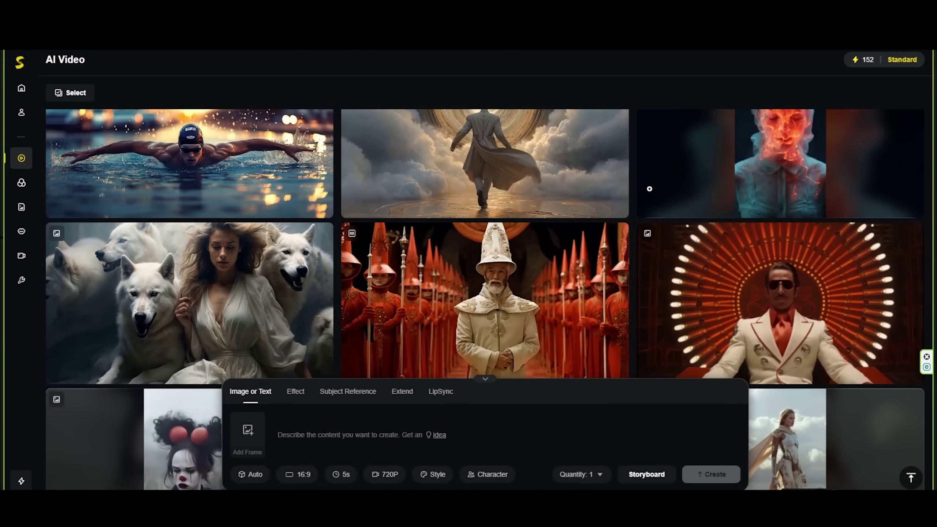
scroll(649, 188, "down", 1)
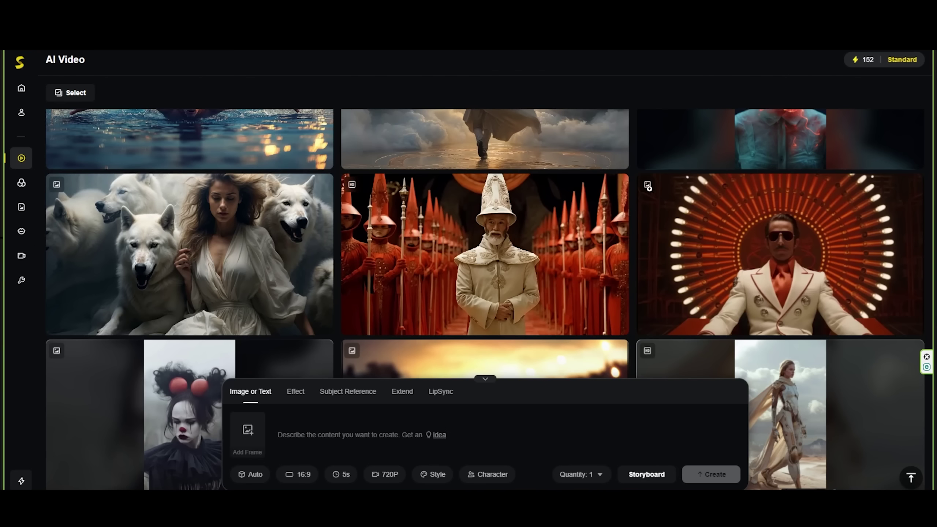
scroll(649, 188, "down", 1)
scroll(649, 188, "down", 1)
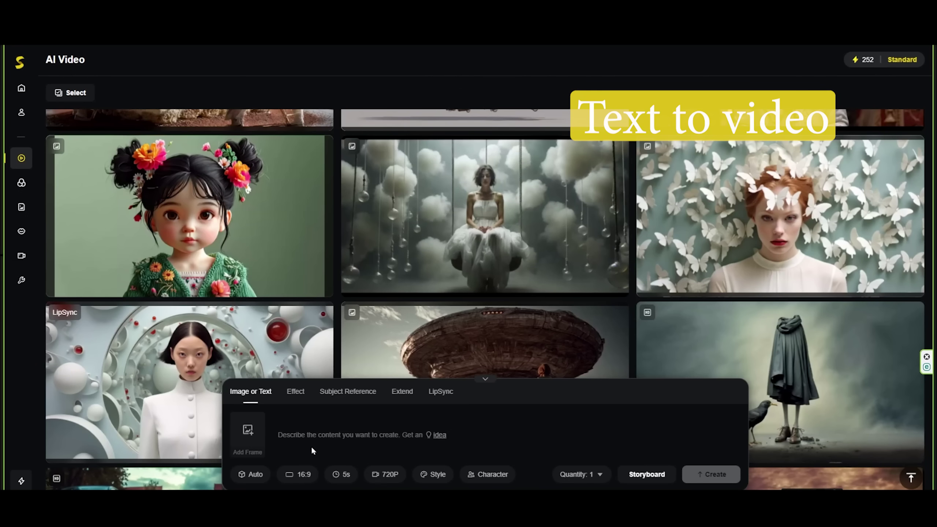
key("ctrl+v")
- Check the mode, aspect ratio, duration, resolution, style and character options for the Roman video
scroll(308, 428, "down", 2)
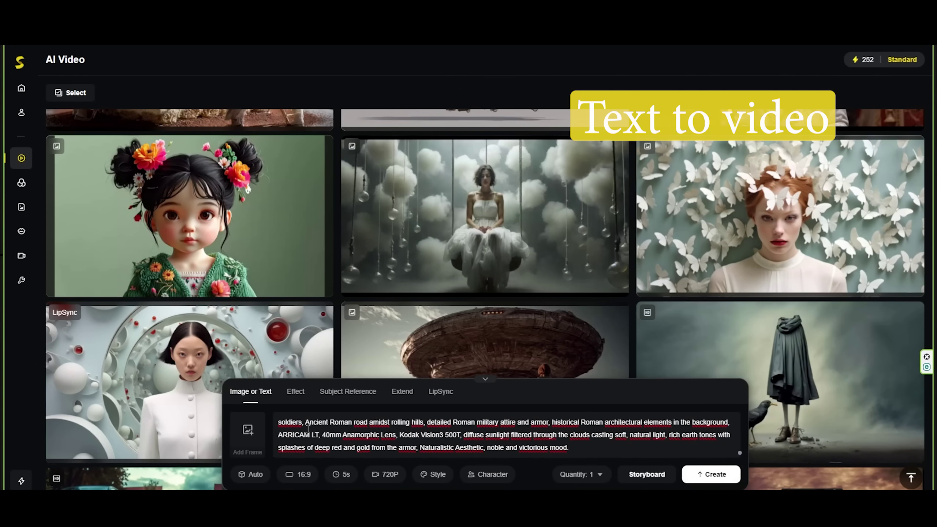
left_click(254, 476)
left_click(253, 476)
left_click(300, 475)
left_click(337, 476)
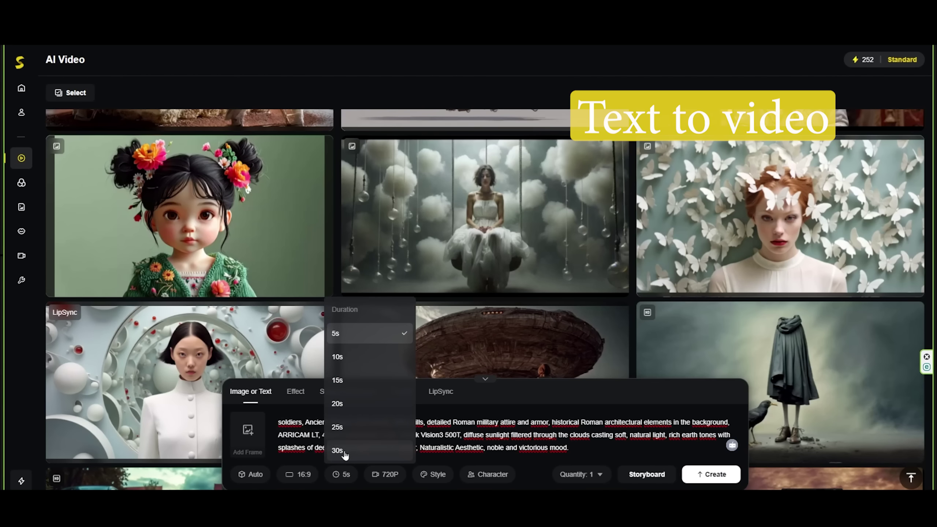
left_click(390, 475)
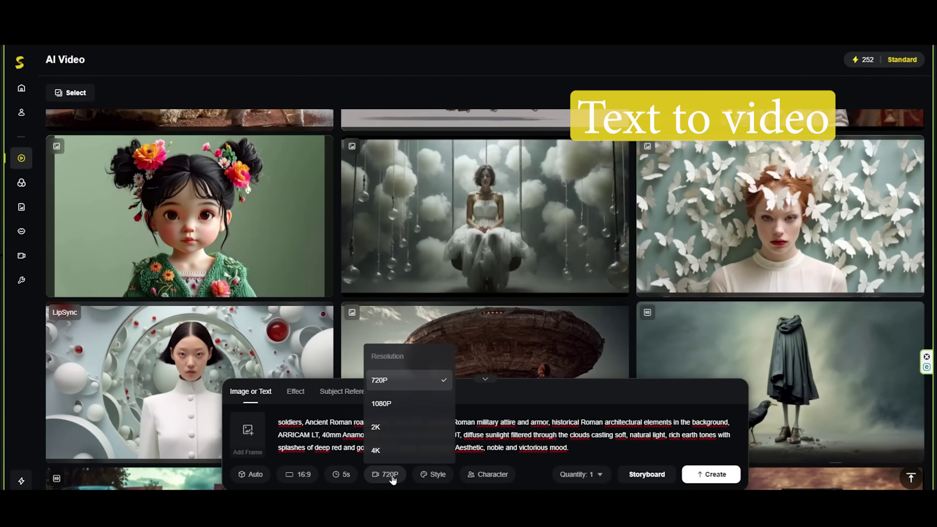
left_click(434, 476)
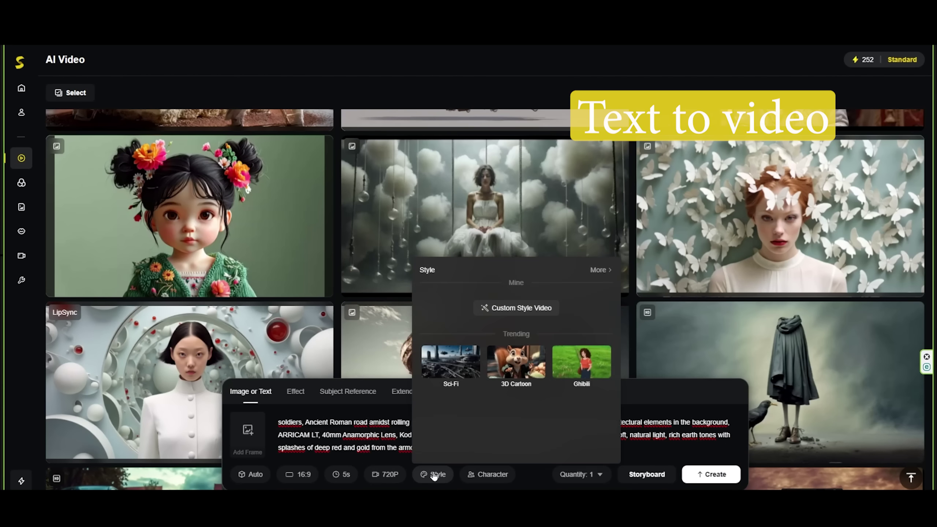
left_click(479, 475)
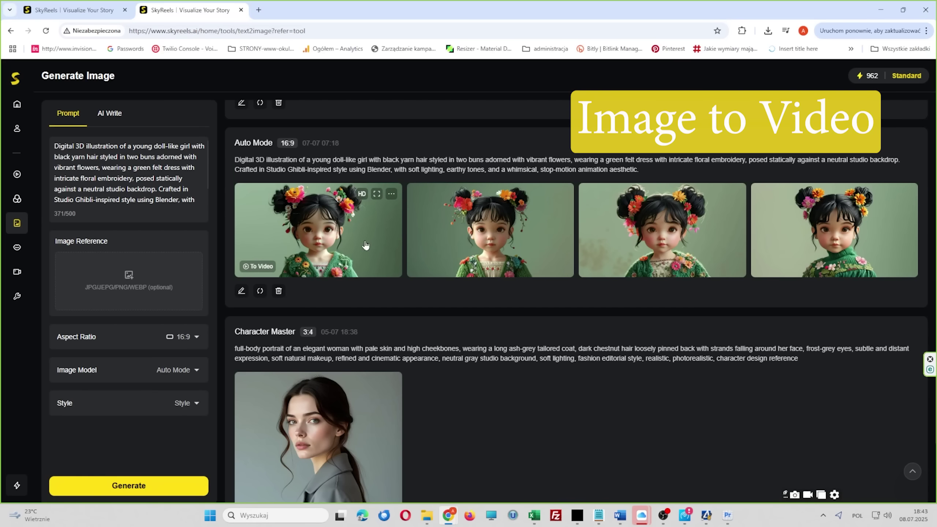
- Open the first doll-girl image and check its video options, keeping 10s and 2K
left_click(366, 245)
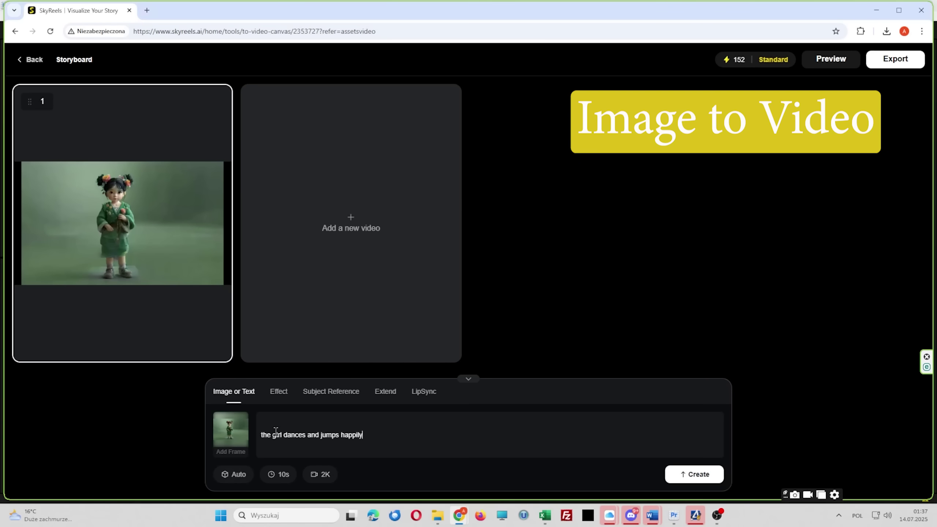
left_click(238, 475)
left_click(236, 476)
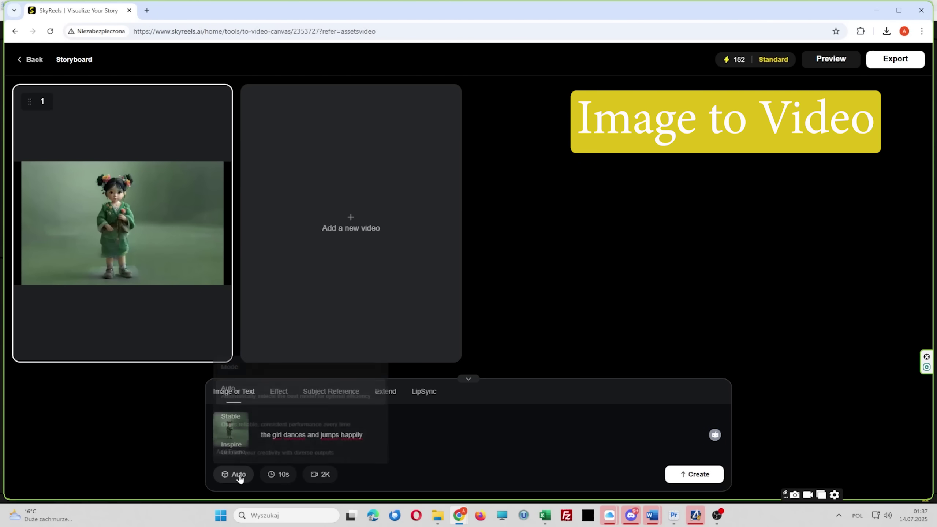
left_click(278, 475)
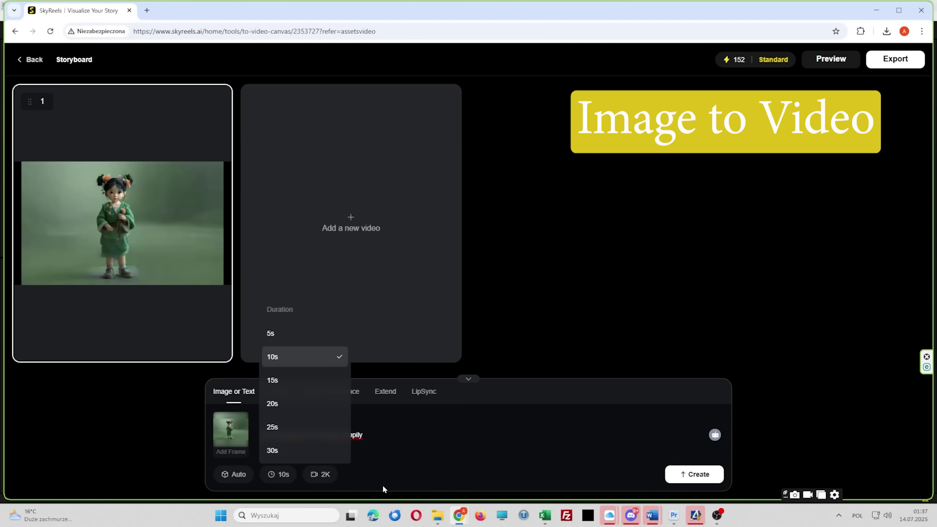
left_click(355, 483)
left_click(324, 476)
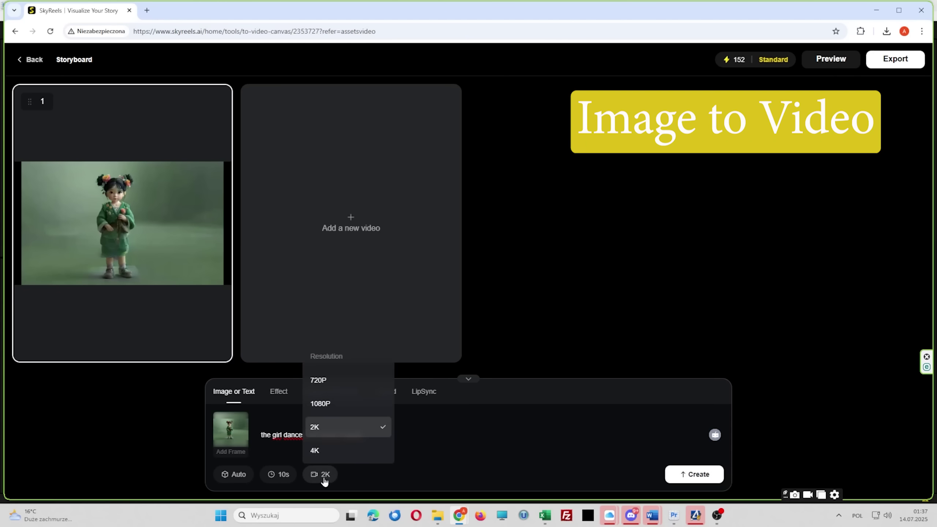
left_click(367, 476)
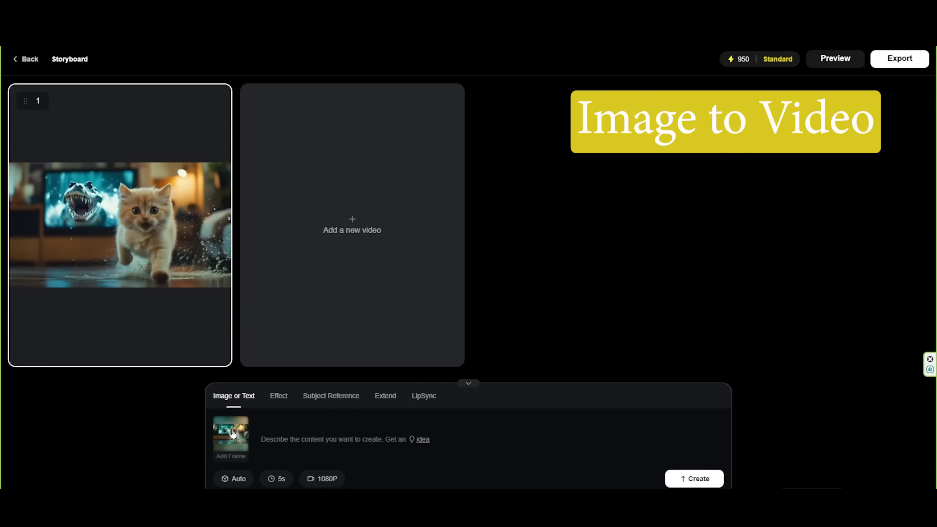
- Paste the kitten and crocodile-escape prompt, keeping 5s duration and 1080P resolution
left_click(265, 433)
key("ctrl+v")
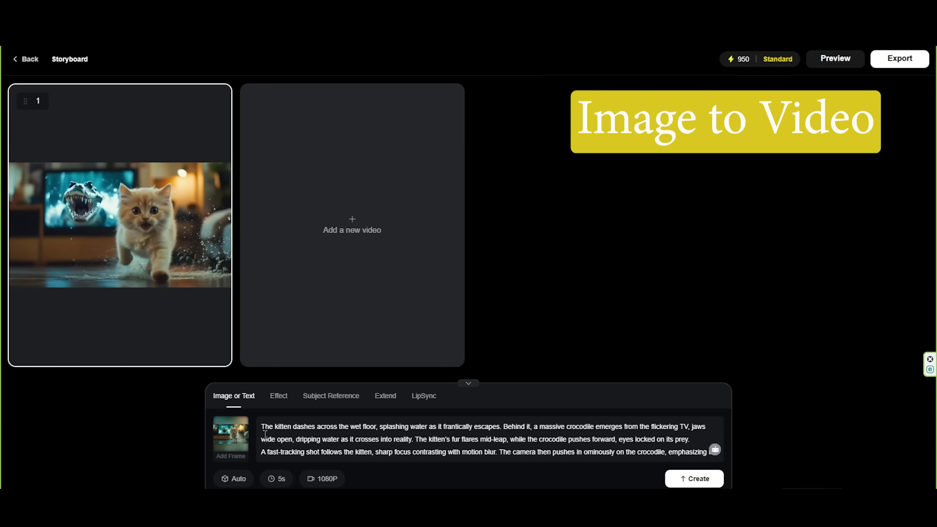
left_click(281, 478)
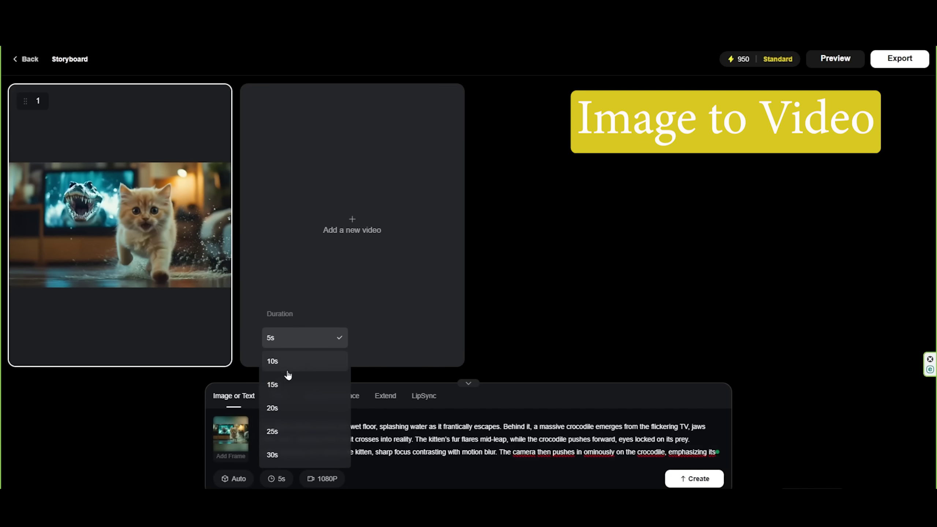
left_click(319, 479)
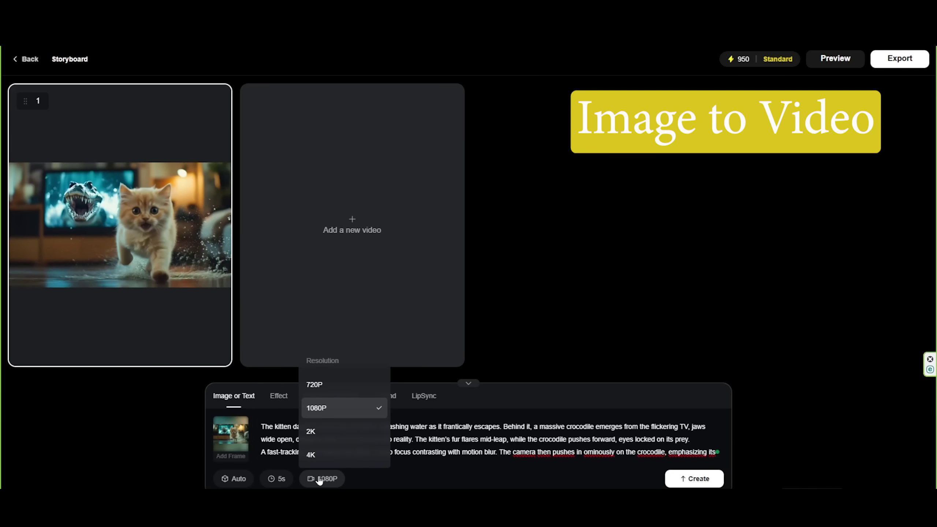
left_click(319, 479)
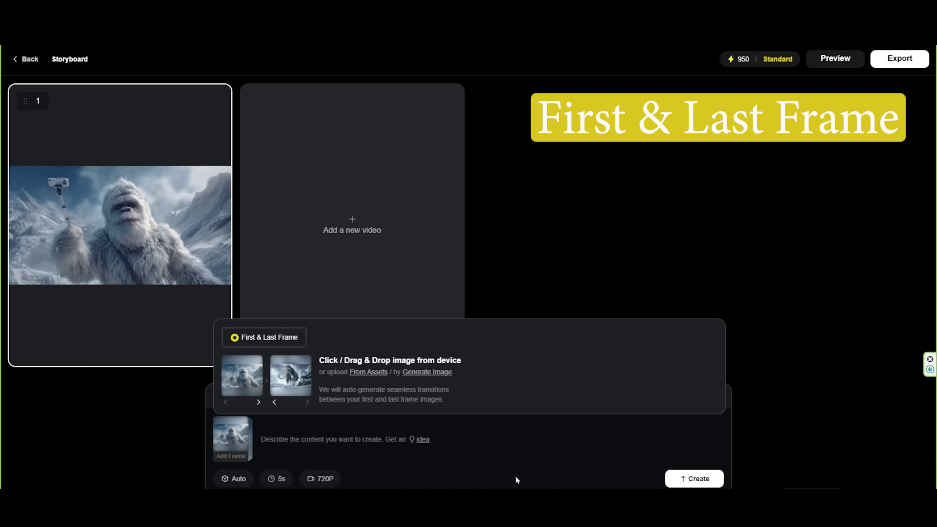
- Make the yeti-and-mammoth selfie clip 10 seconds long, keeping Auto generation mode
left_click(311, 442)
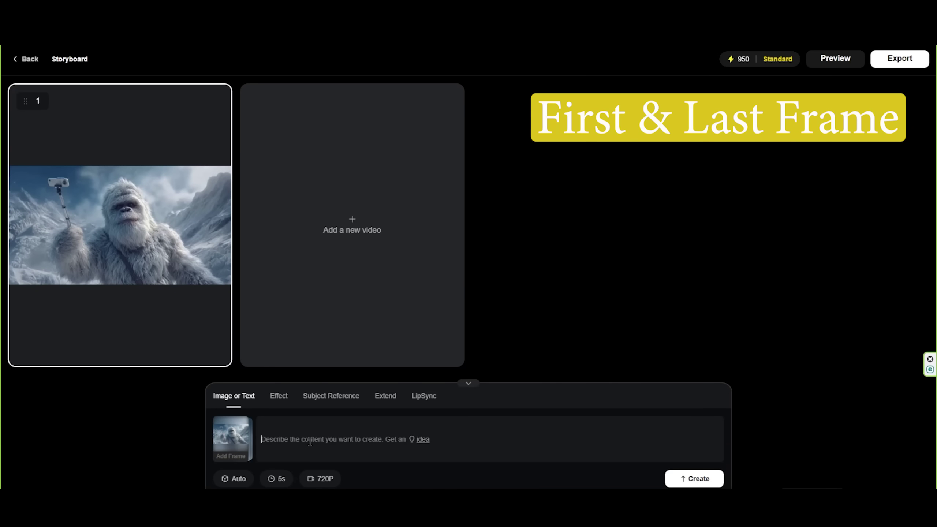
left_click(276, 480)
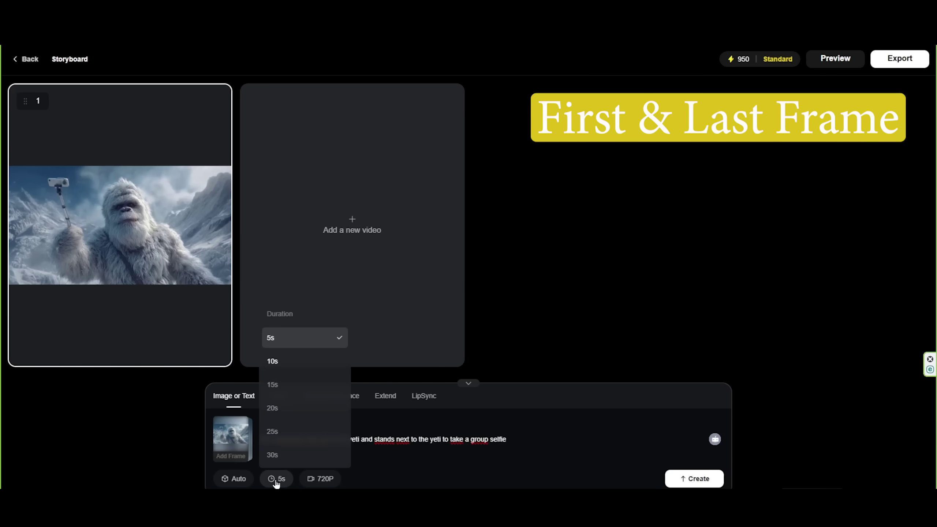
left_click(286, 362)
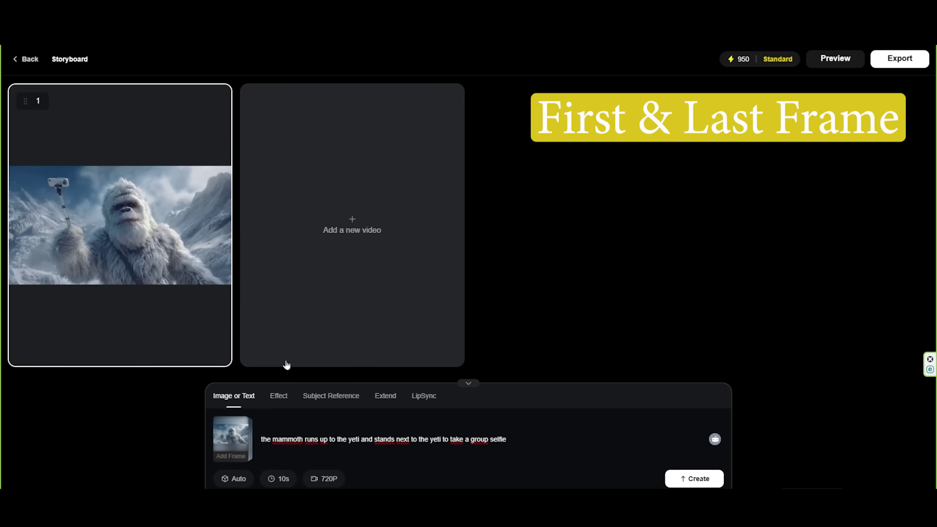
left_click(235, 481)
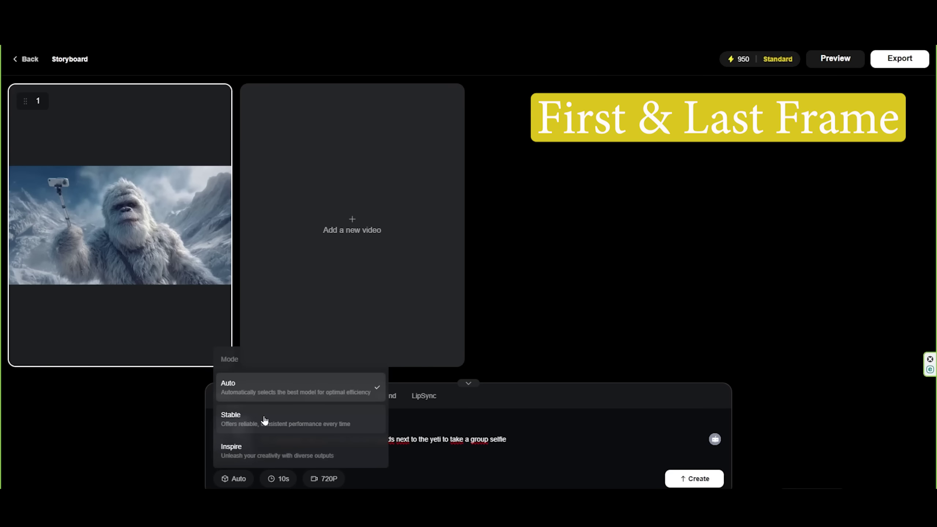
left_click(560, 462)
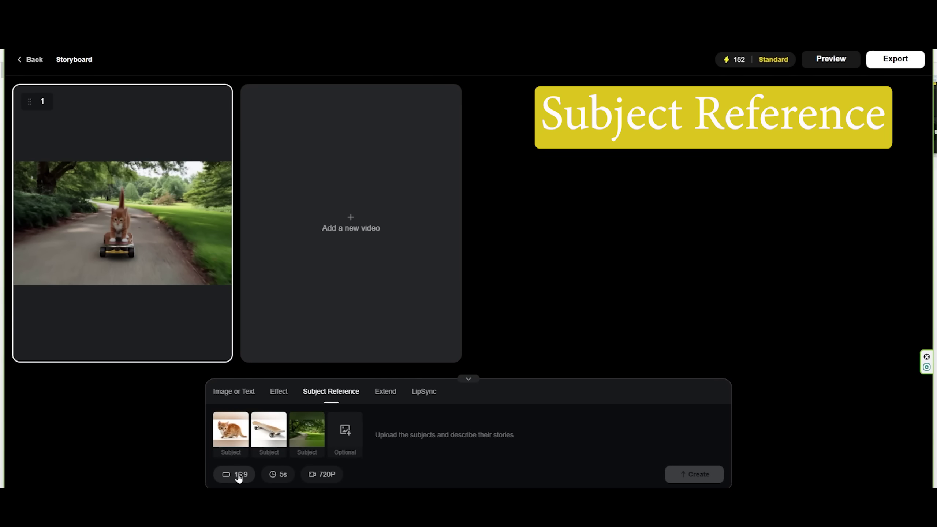
- Paste the steampunk airship over European city prompt and set the clip to 10 seconds
left_click(272, 476)
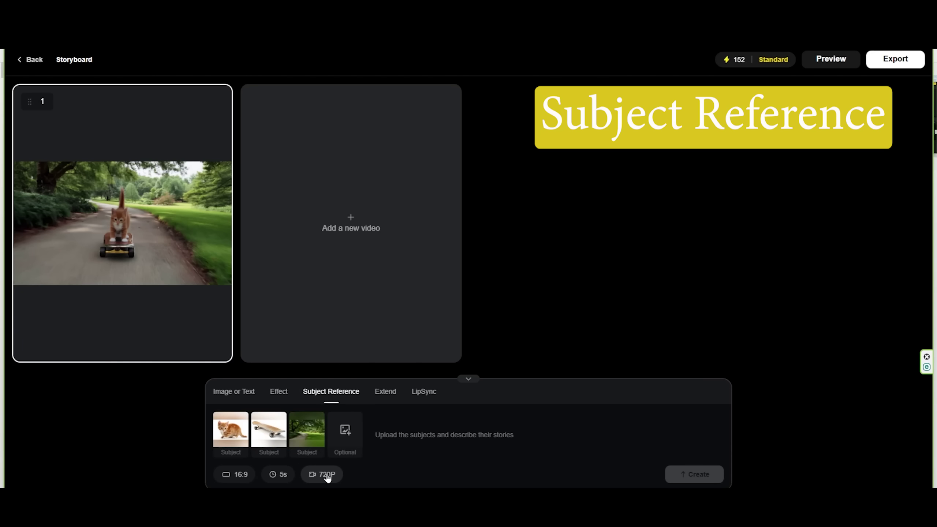
left_click(376, 434)
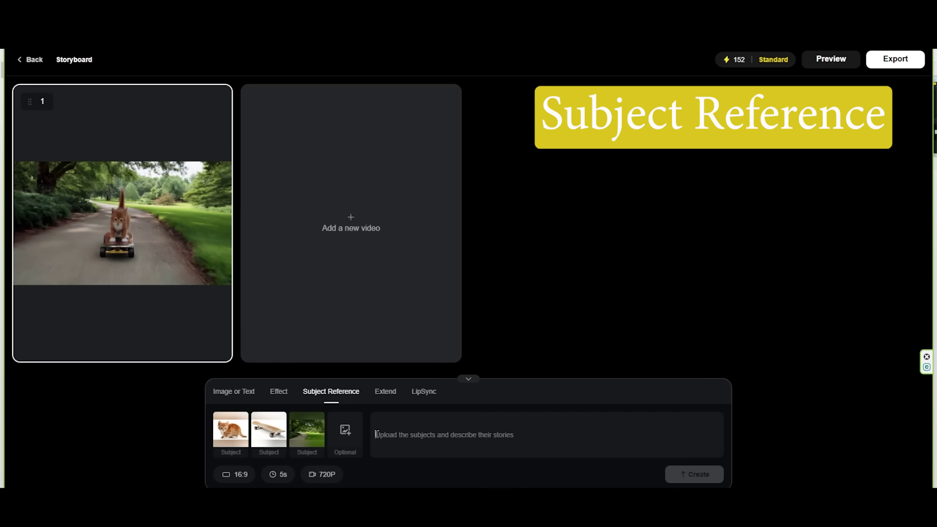
type("the kitty, like a professional skateboarder, stands on a skateboard that is riding at high speed around the park")
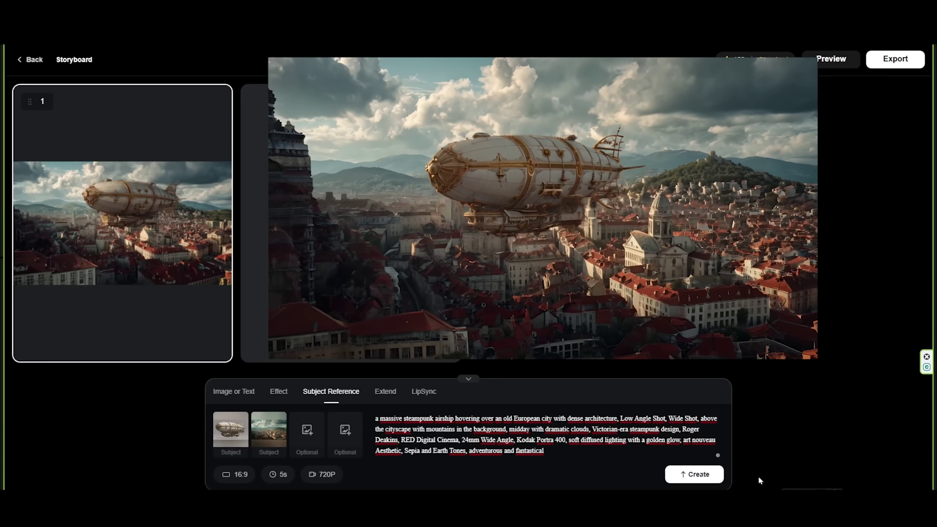
mouse_move(281, 440)
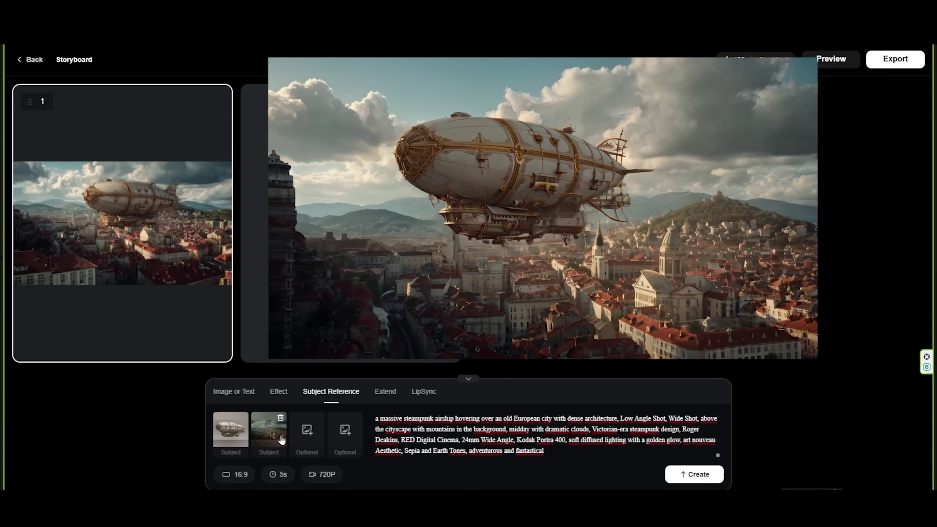
left_click(279, 475)
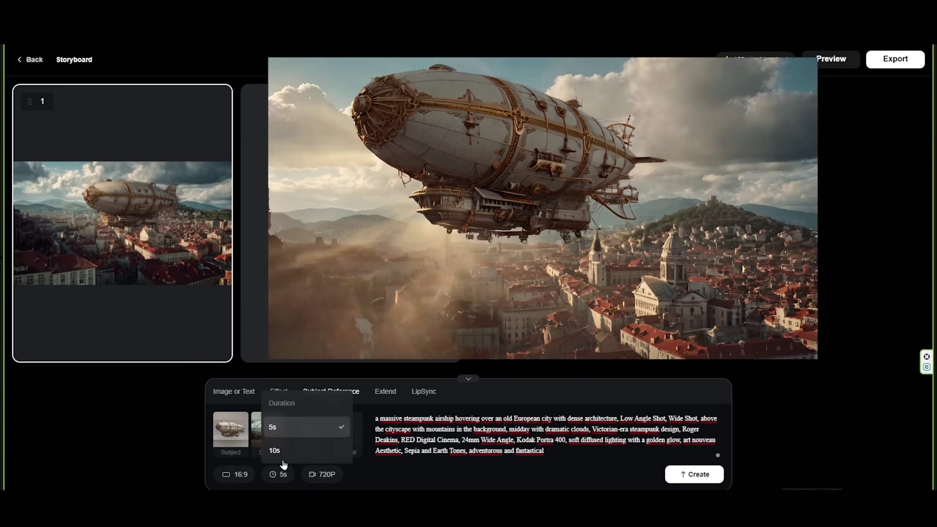
left_click(274, 450)
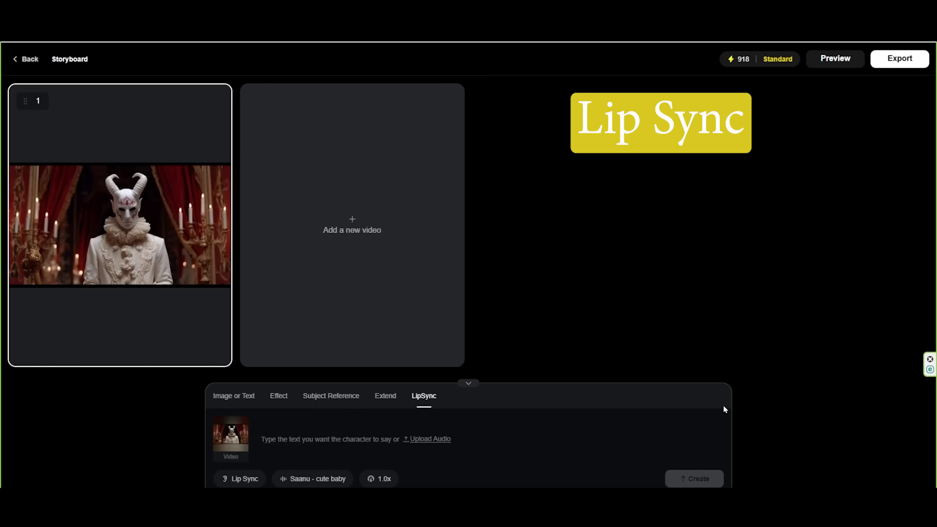
- Switch Voice Type to Lip Sync and paste the masked figure's spoken line
mouse_move(229, 455)
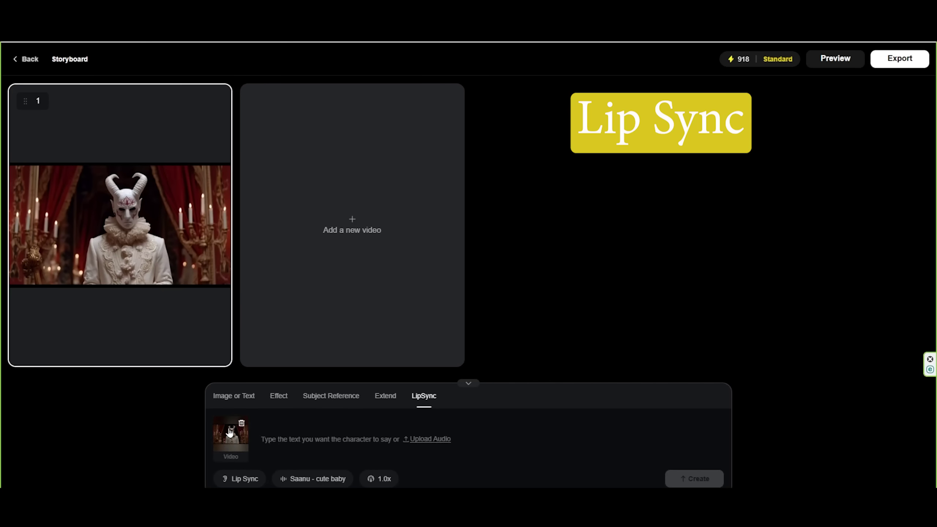
left_click(236, 479)
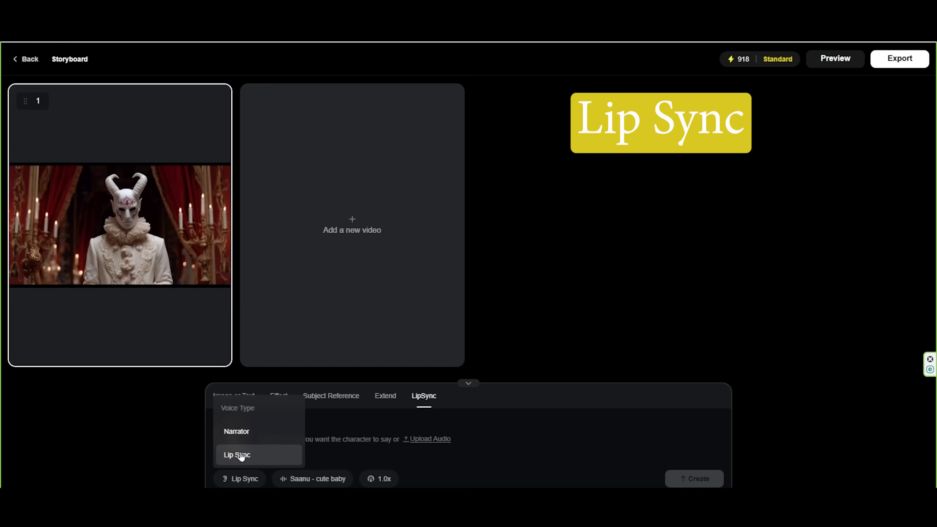
left_click(320, 455)
left_click(278, 439)
type("Lo, thou behold’st me clad in sinless white, yet mark—beneath this veil, the serpent coils. I was not born in darkness, but by man’s scorn was cast unto it.")
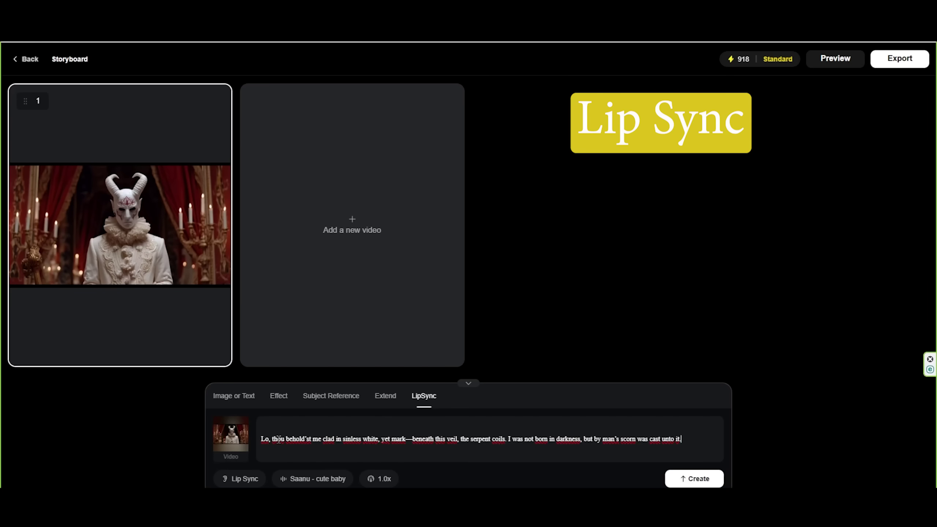
- Filter to masculine voices and choose Ethan - Bright and Amiable
left_click(306, 480)
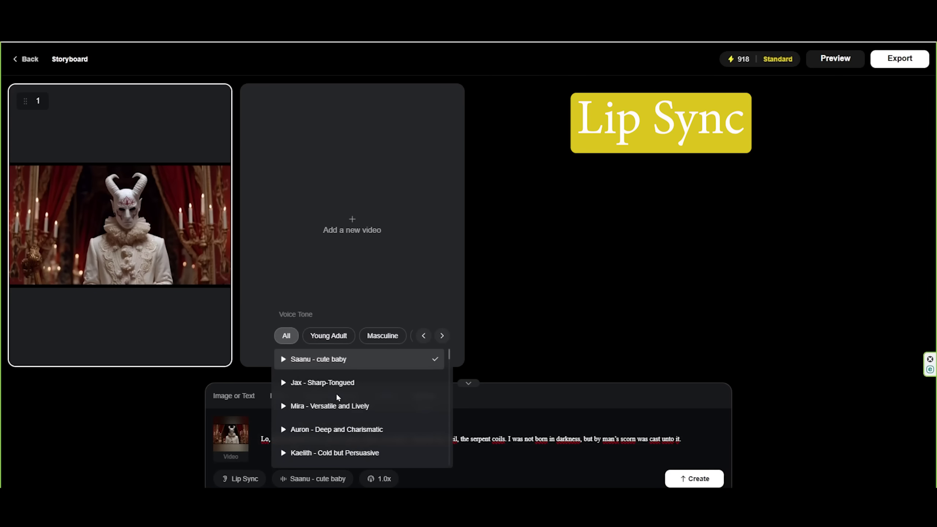
scroll(336, 397, "down", 15)
scroll(336, 397, "down", 4)
left_click(378, 334)
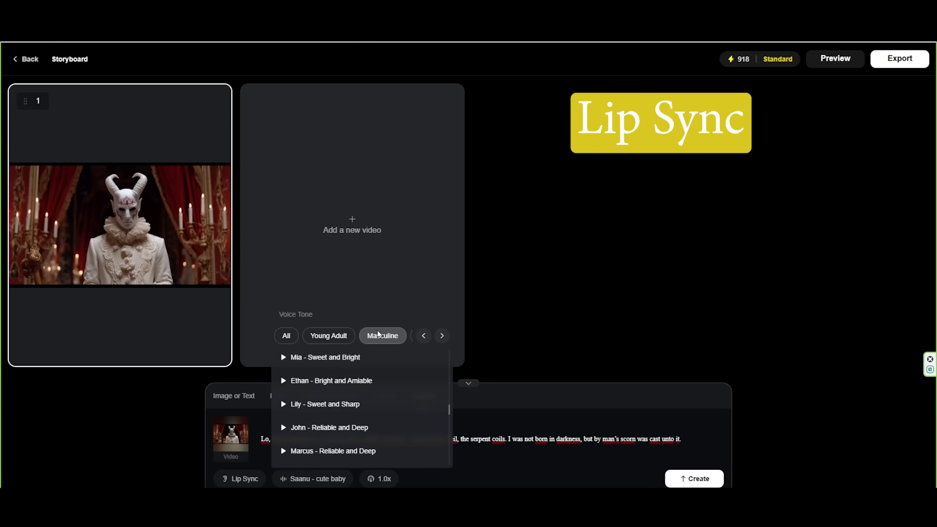
left_click(300, 382)
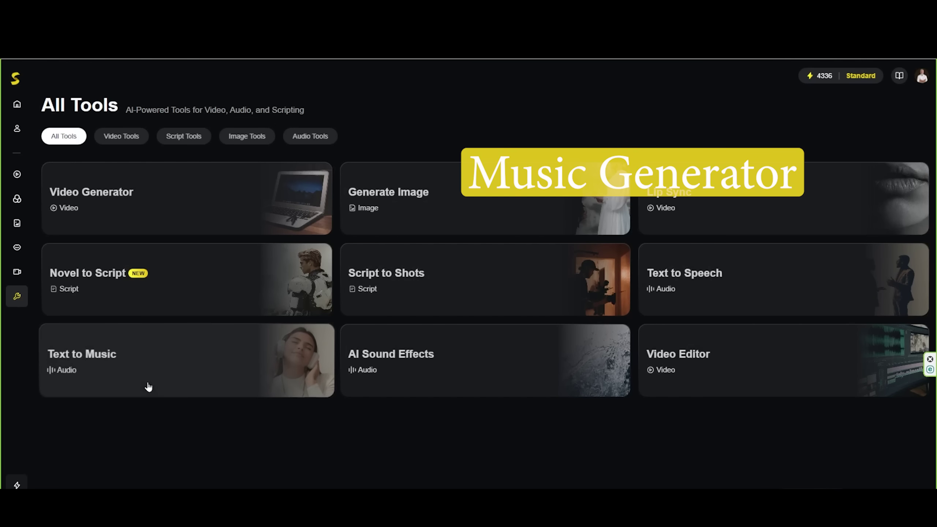
- Generate an instrumental track from the koto, shamisen, taiko and shakuhachi music description
left_click(145, 375)
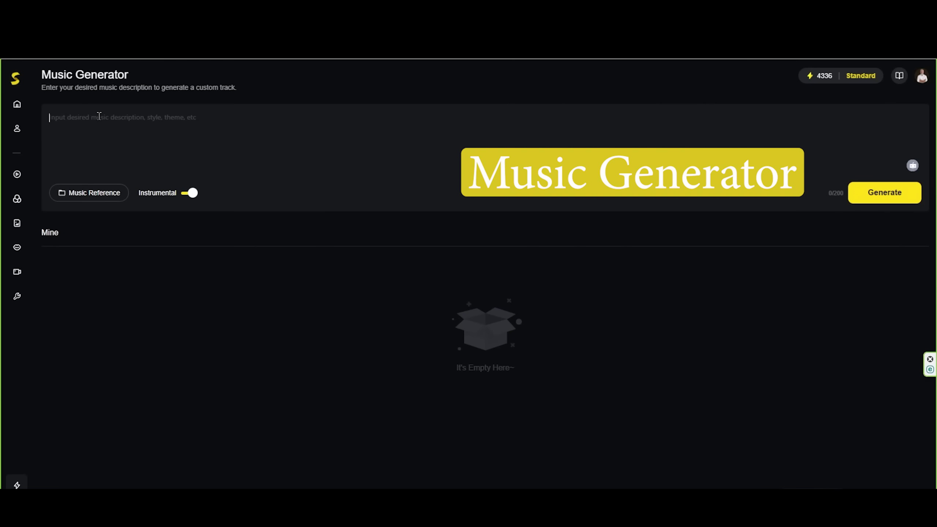
type("Delicate koto notes dance with soft shamisen plucks; light taiko taps keep rhythm as a shakuhachi flute weaves gently through—playful, graceful, like petals swirling in spring air.")
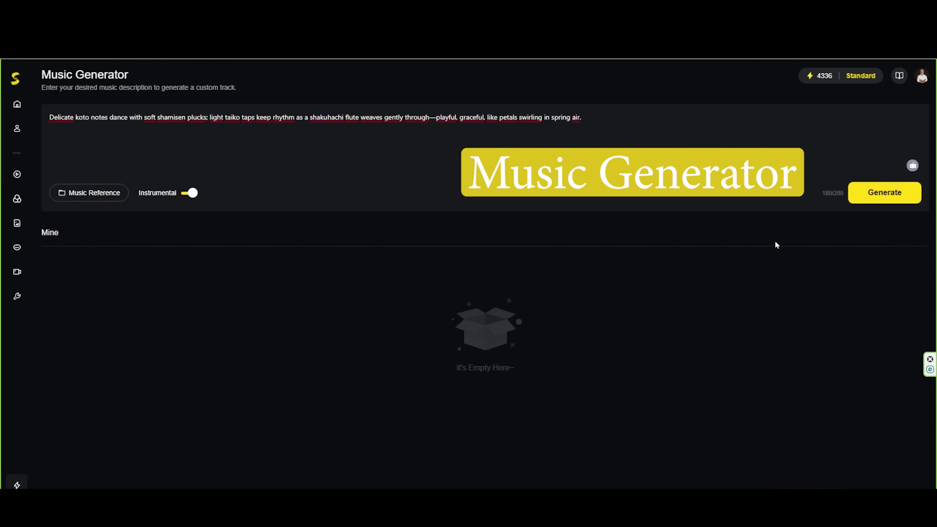
left_click(183, 195)
left_click(186, 194)
left_click(878, 193)
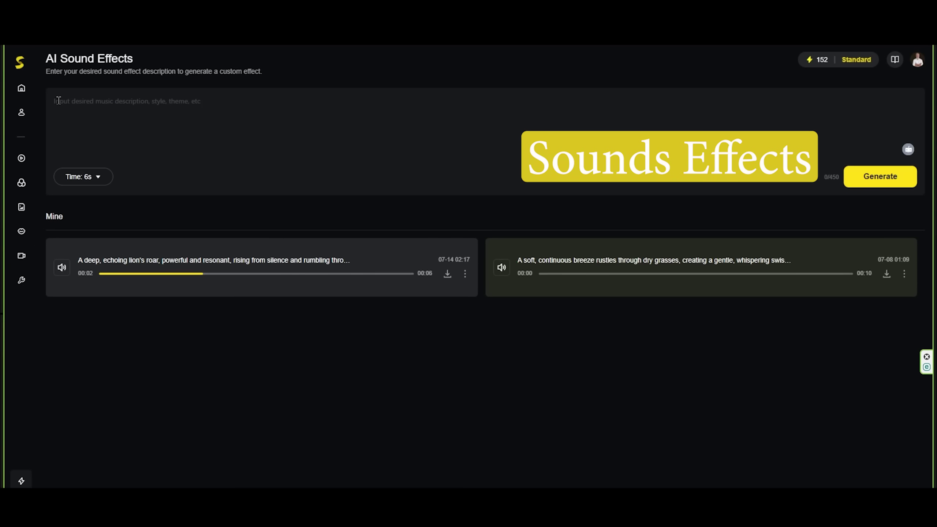
- Describe a lion's roar then a woman's scream at 10 seconds, and replay the saved lion roar
type("A deep, echoing lion’s roar, powerful and resonant, rising from silence and rumbling through a misty atmosphere. Immediately followed by a sharp, terrified scream of a woman — high-pitched, emotional, and abrupt — cutting through the roar. The background carries a faint swirling wind with drifting sand, adding tension and spatial depth.")
left_click(82, 178)
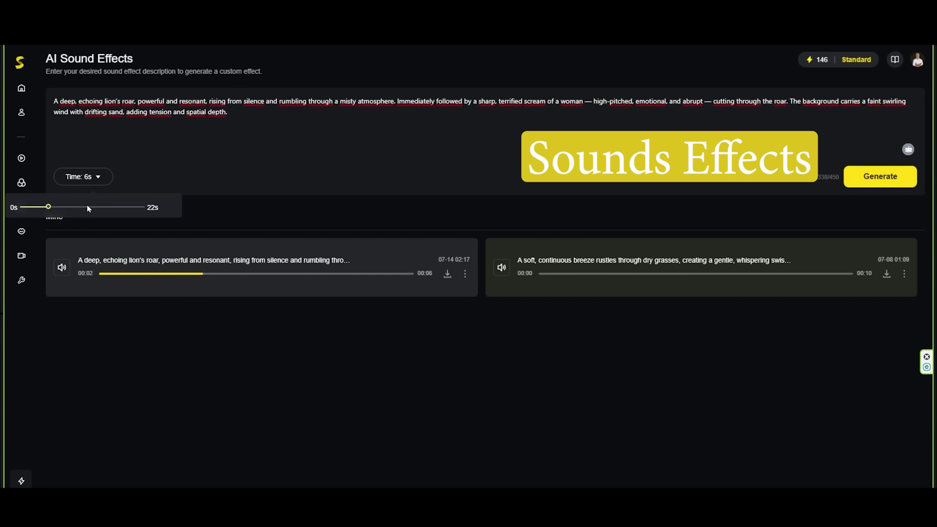
left_click_drag(50, 207, 73, 207)
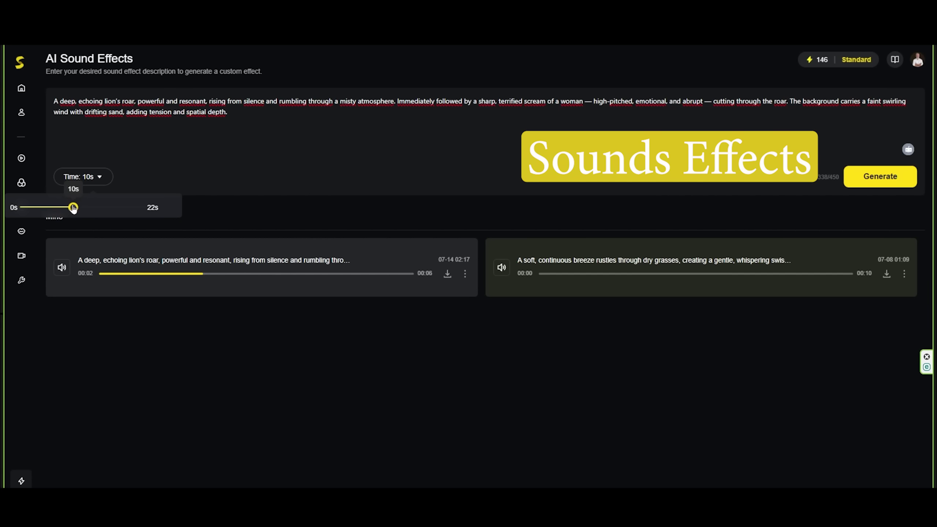
left_click(172, 175)
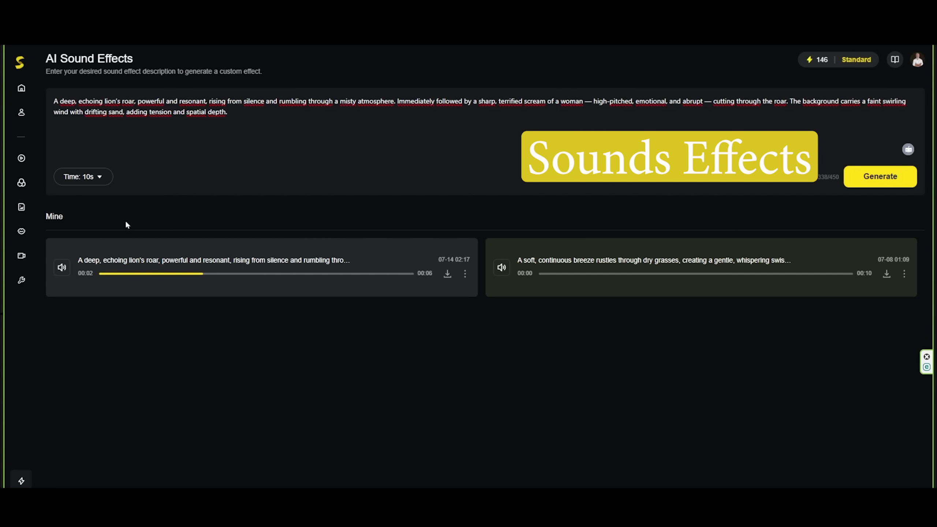
left_click(62, 268)
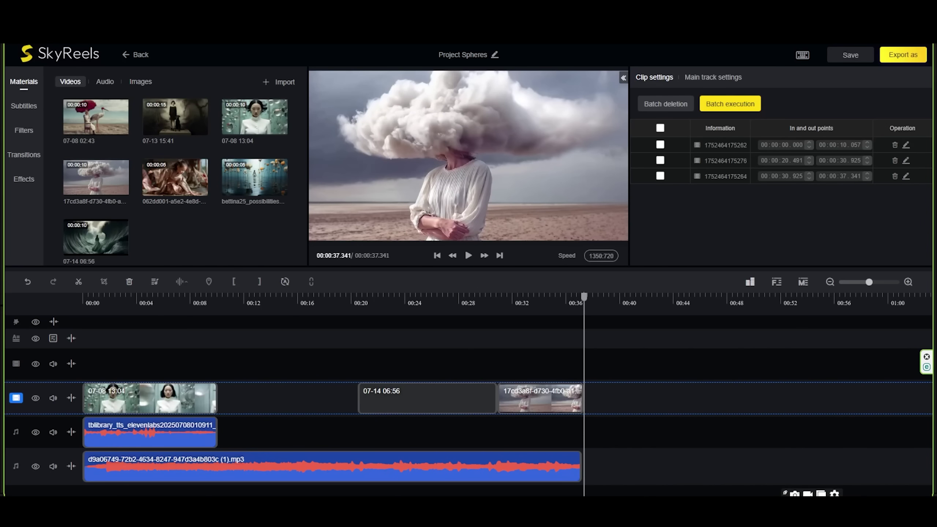
- Import the 07-14 06:18 video from My Assets and place it after the first clip
mouse_move(109, 140)
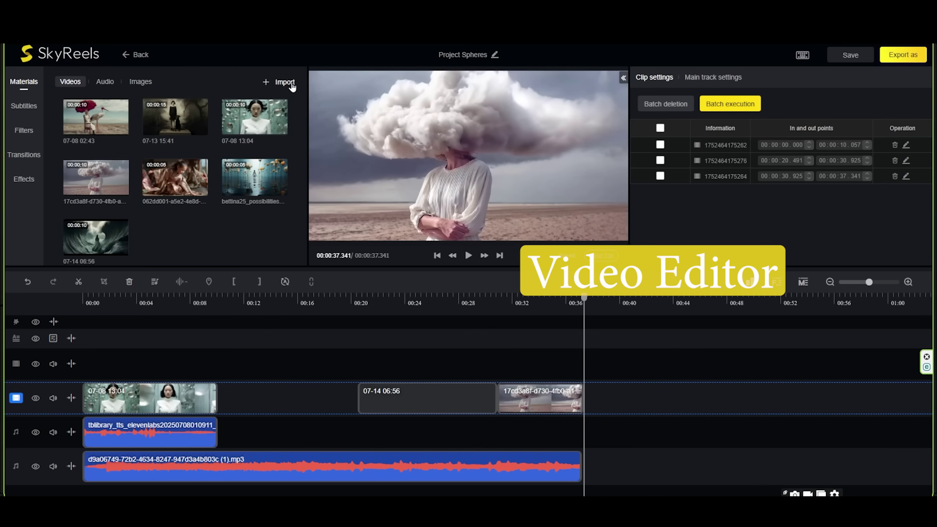
mouse_move(291, 86)
left_click(286, 116)
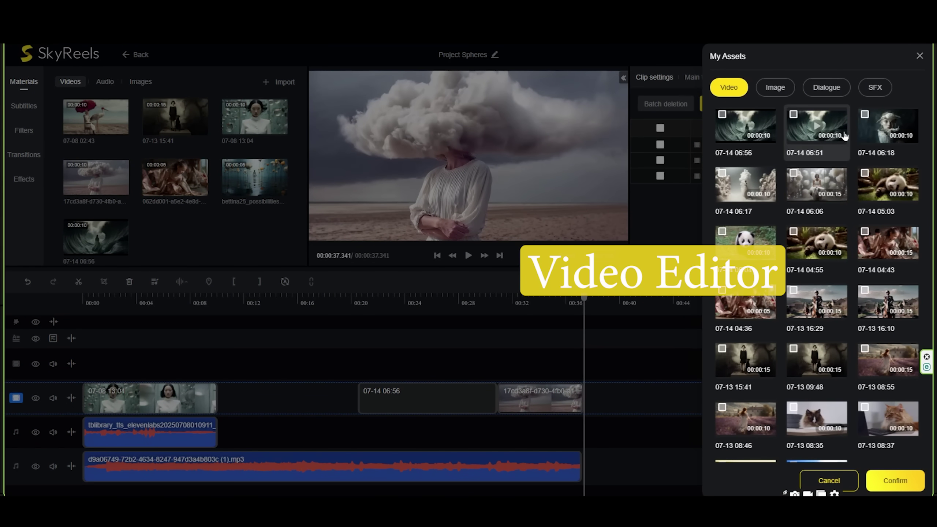
left_click(864, 116)
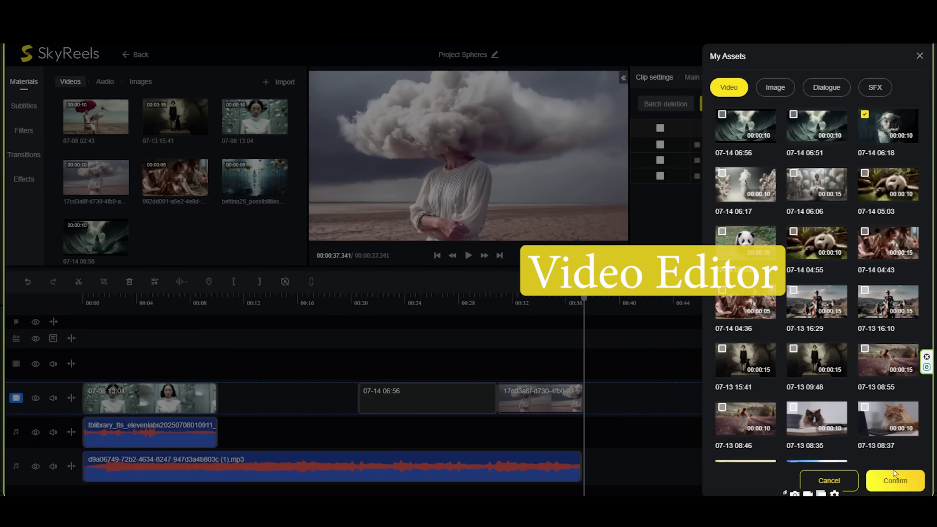
left_click(893, 486)
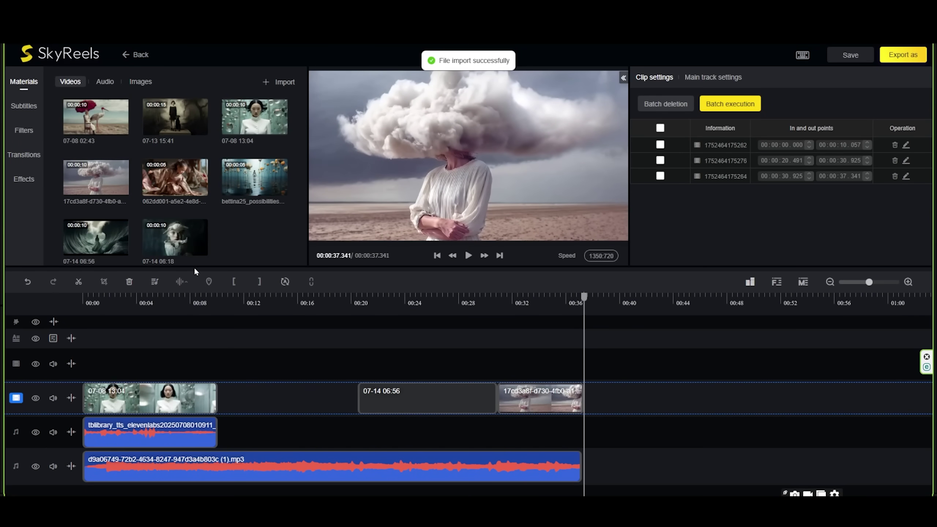
left_click_drag(188, 240, 262, 394)
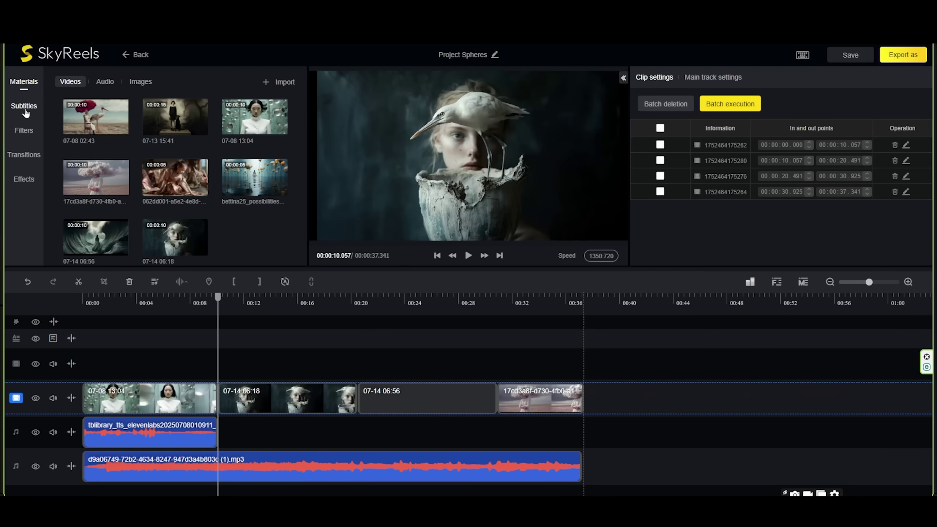
- Browse the Subtitles, Filters and Transitions panels
left_click(25, 111)
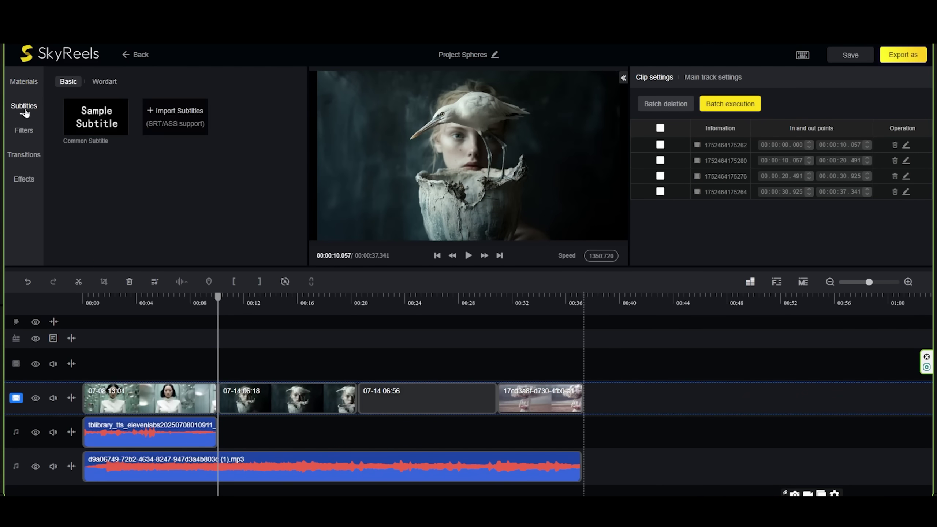
left_click(27, 132)
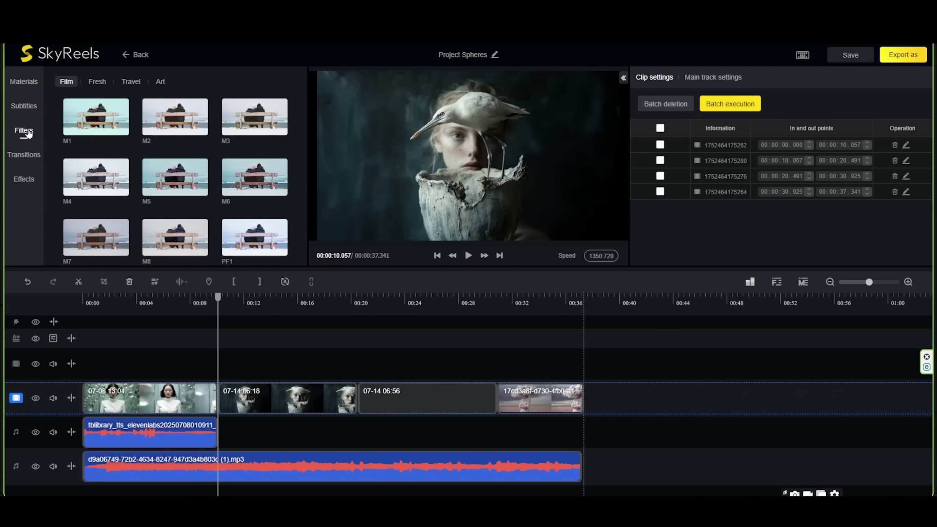
scroll(118, 133, "down", 10)
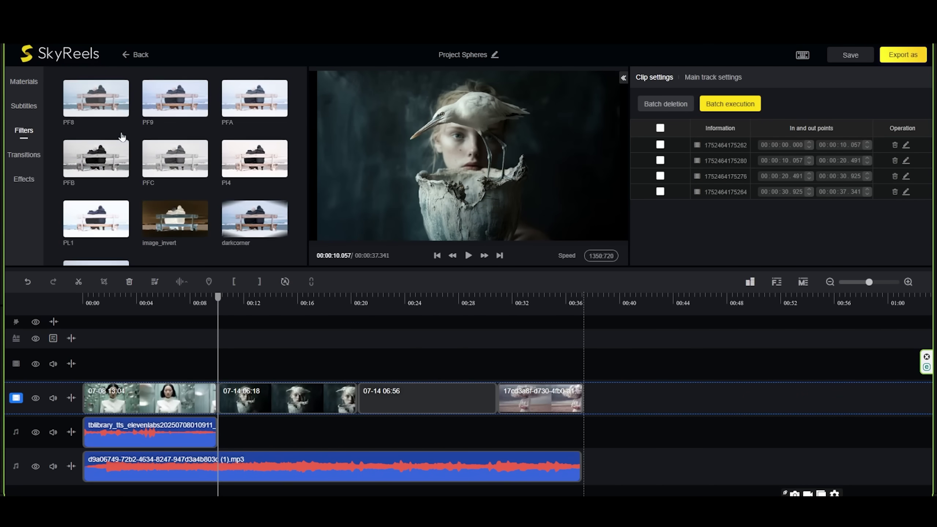
left_click(24, 155)
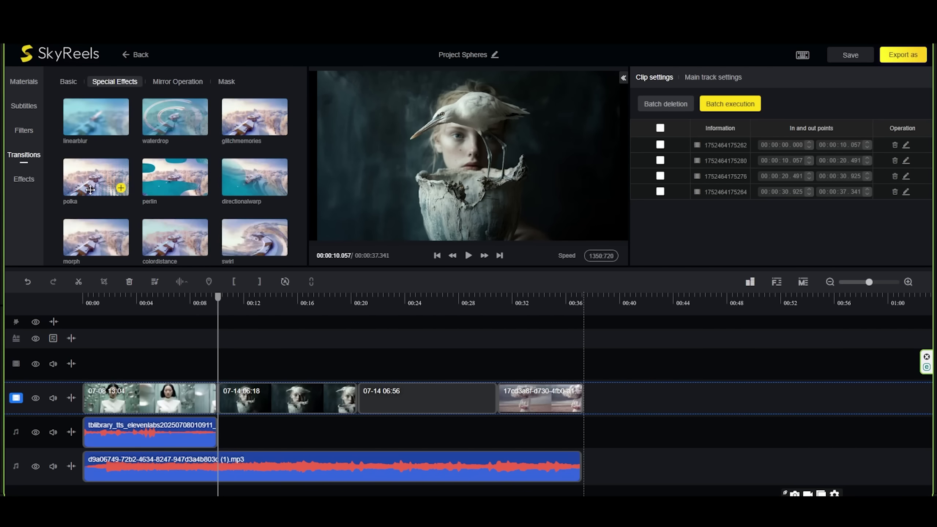
scroll(91, 191, "down", 10)
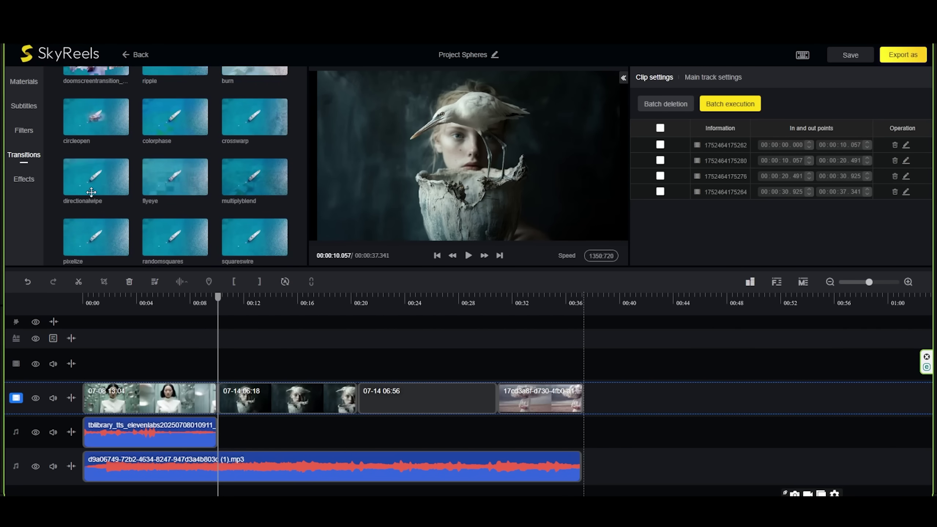
scroll(91, 192, "up", 10)
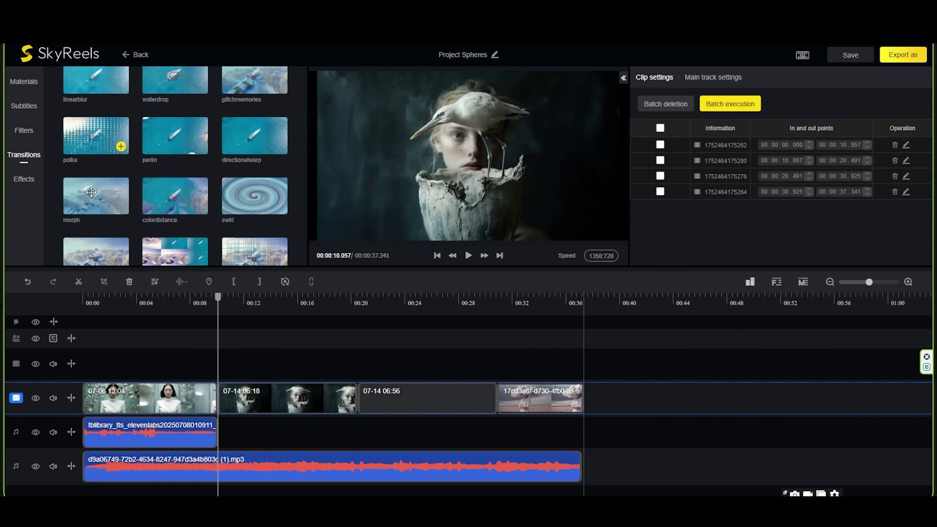
- Look through the Mirror Operation and Basic transitions, then show the Dream effects category
left_click(188, 85)
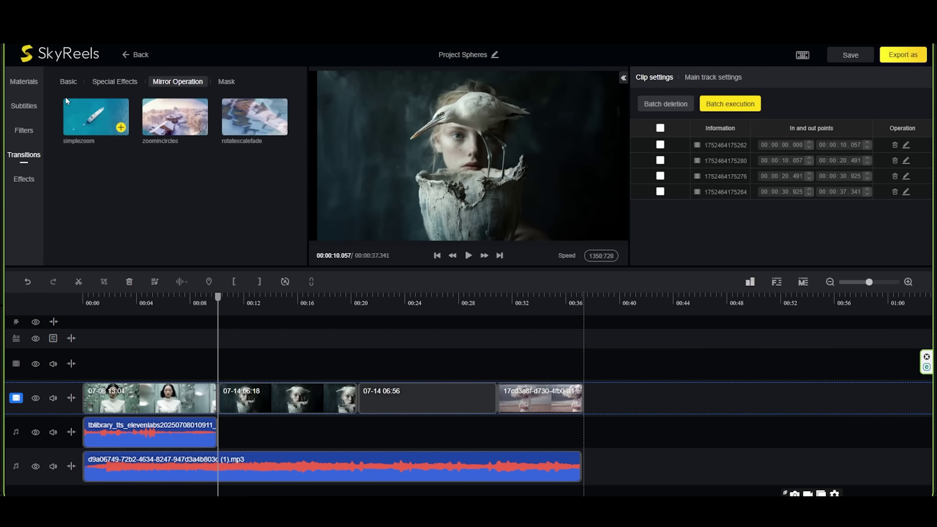
left_click(68, 82)
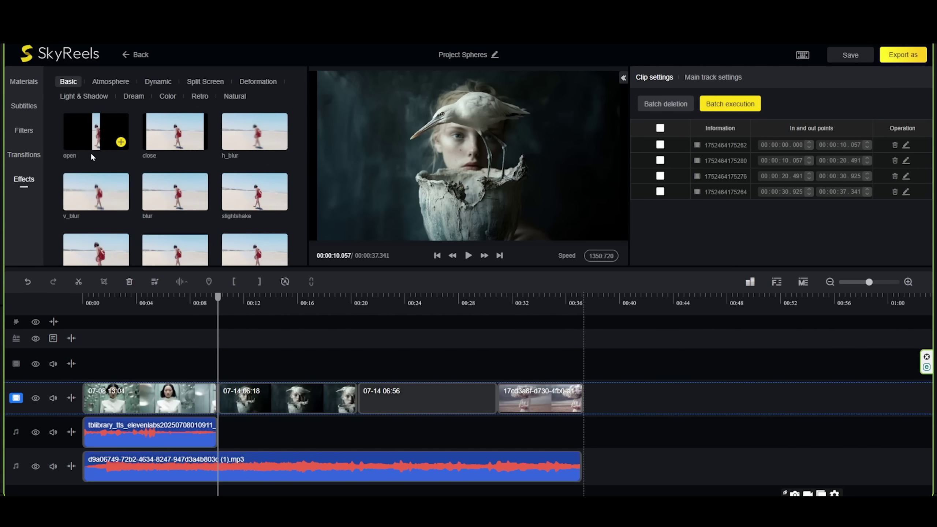
scroll(92, 157, "down", 5)
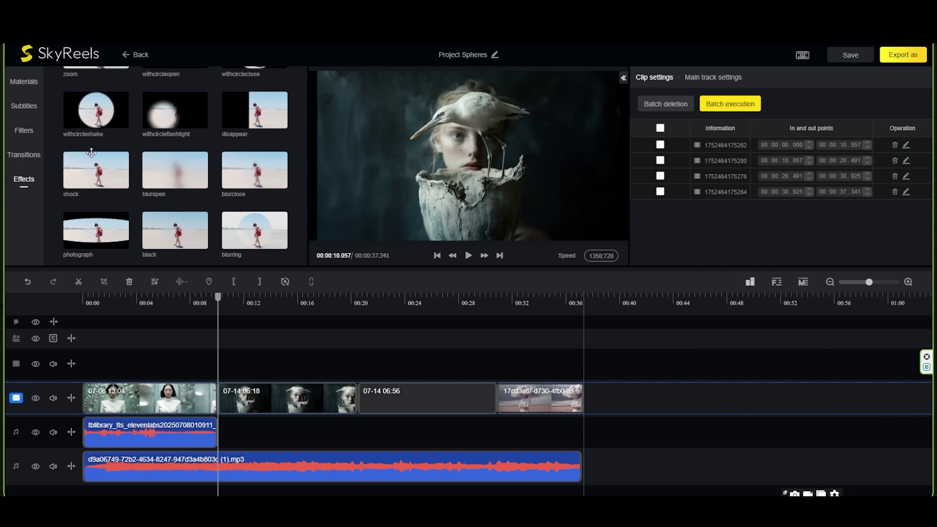
scroll(91, 152, "down", 3)
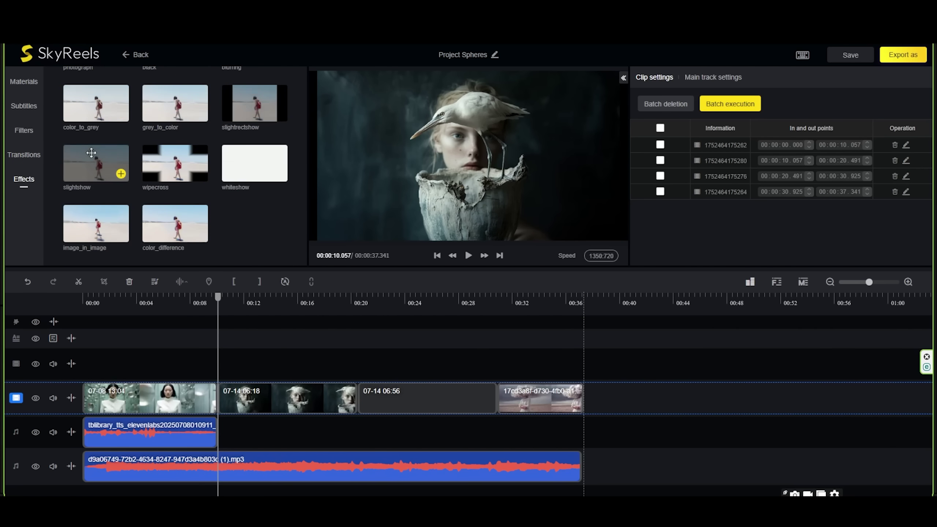
scroll(91, 153, "up", 3)
scroll(110, 133, "up", 6)
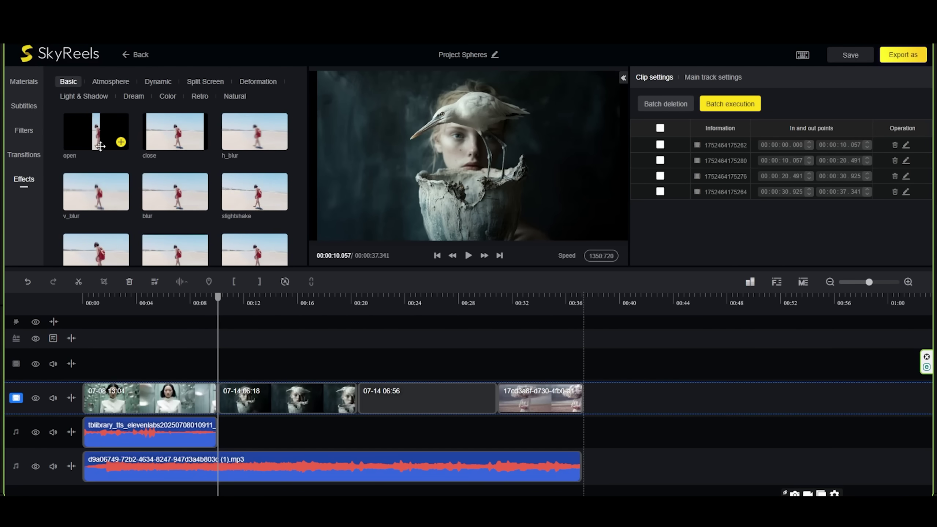
left_click(137, 96)
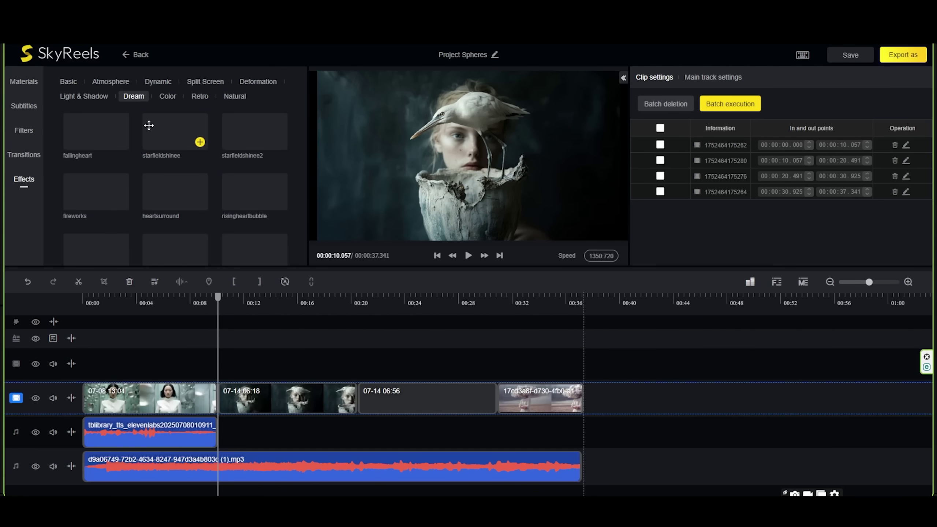
scroll(143, 179, "down", 3)
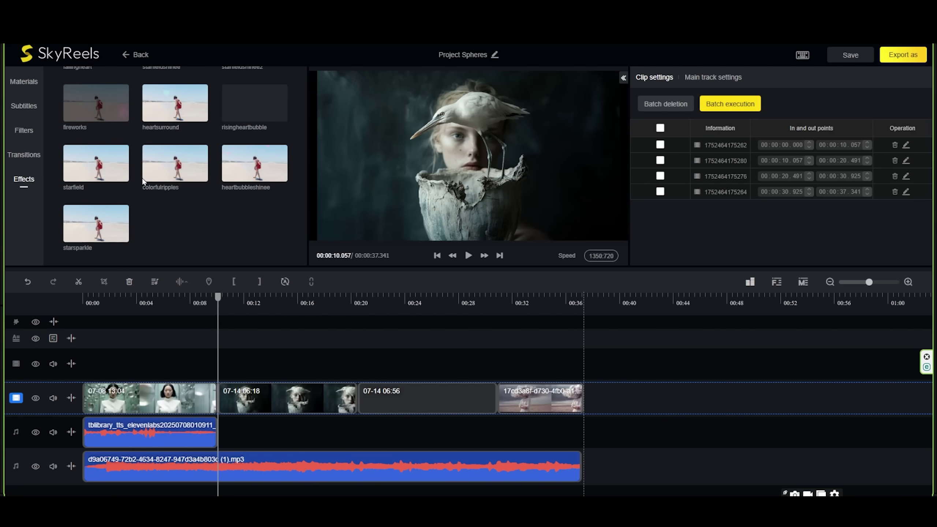